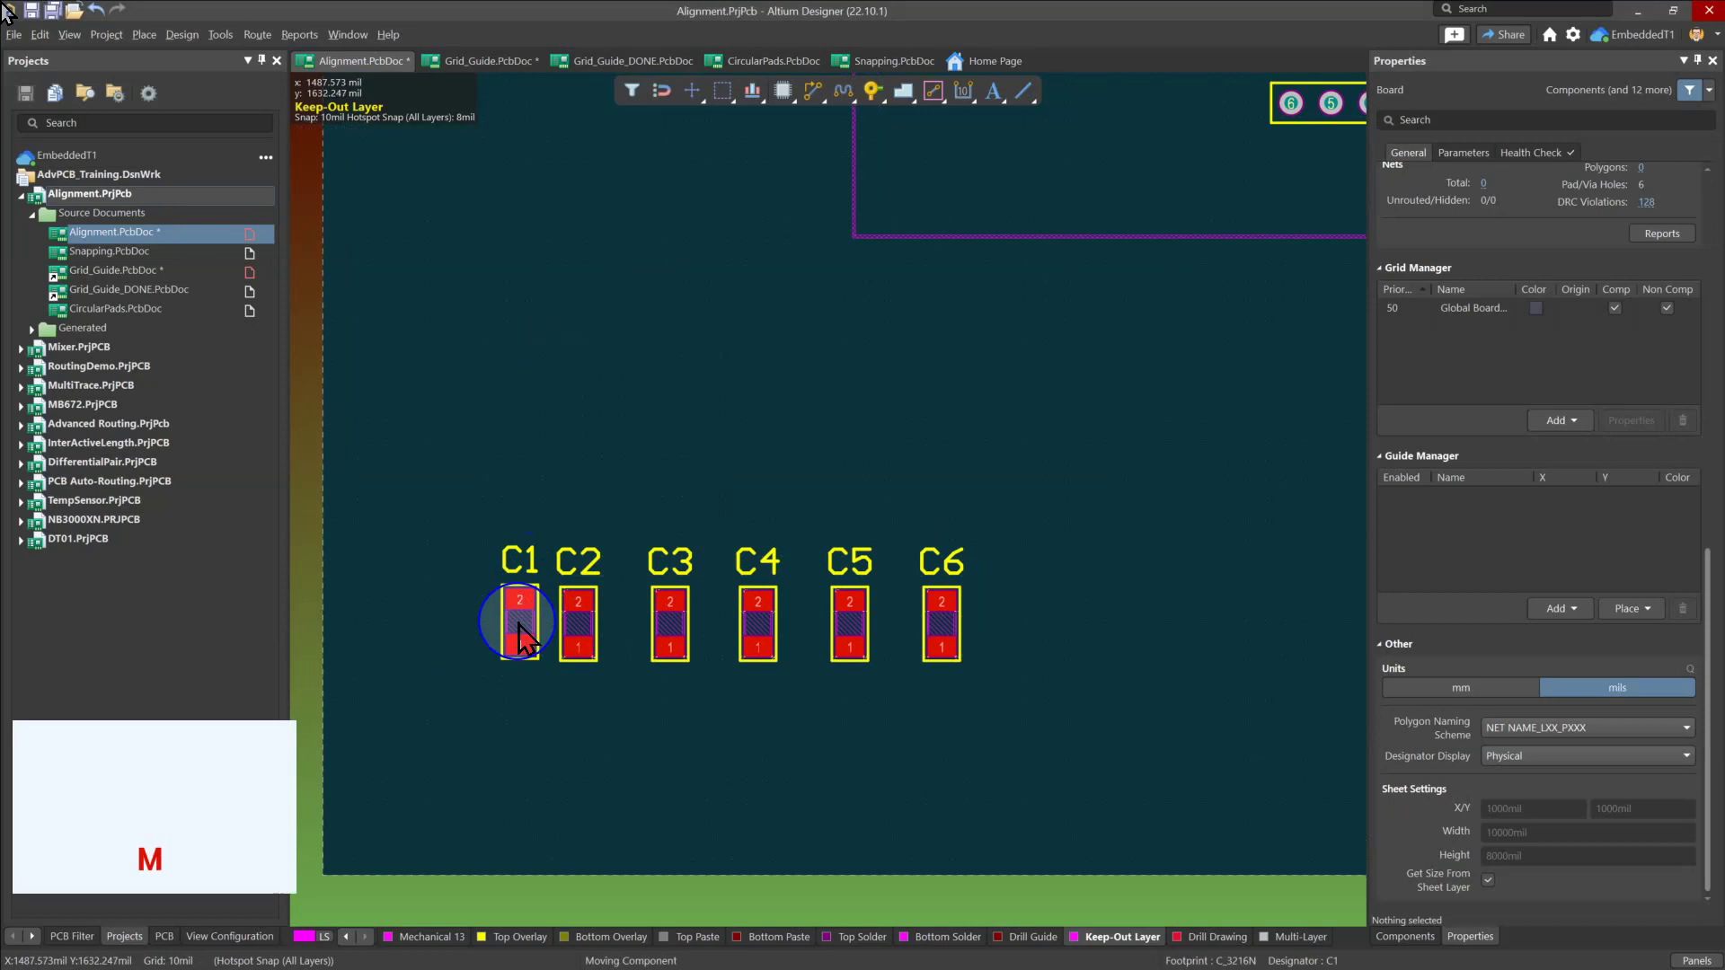
# Try moving capacitor C1 beside C2 while cycling the component collision mode between Push and Avoid and checking the snap options
pyautogui.click(514, 631)
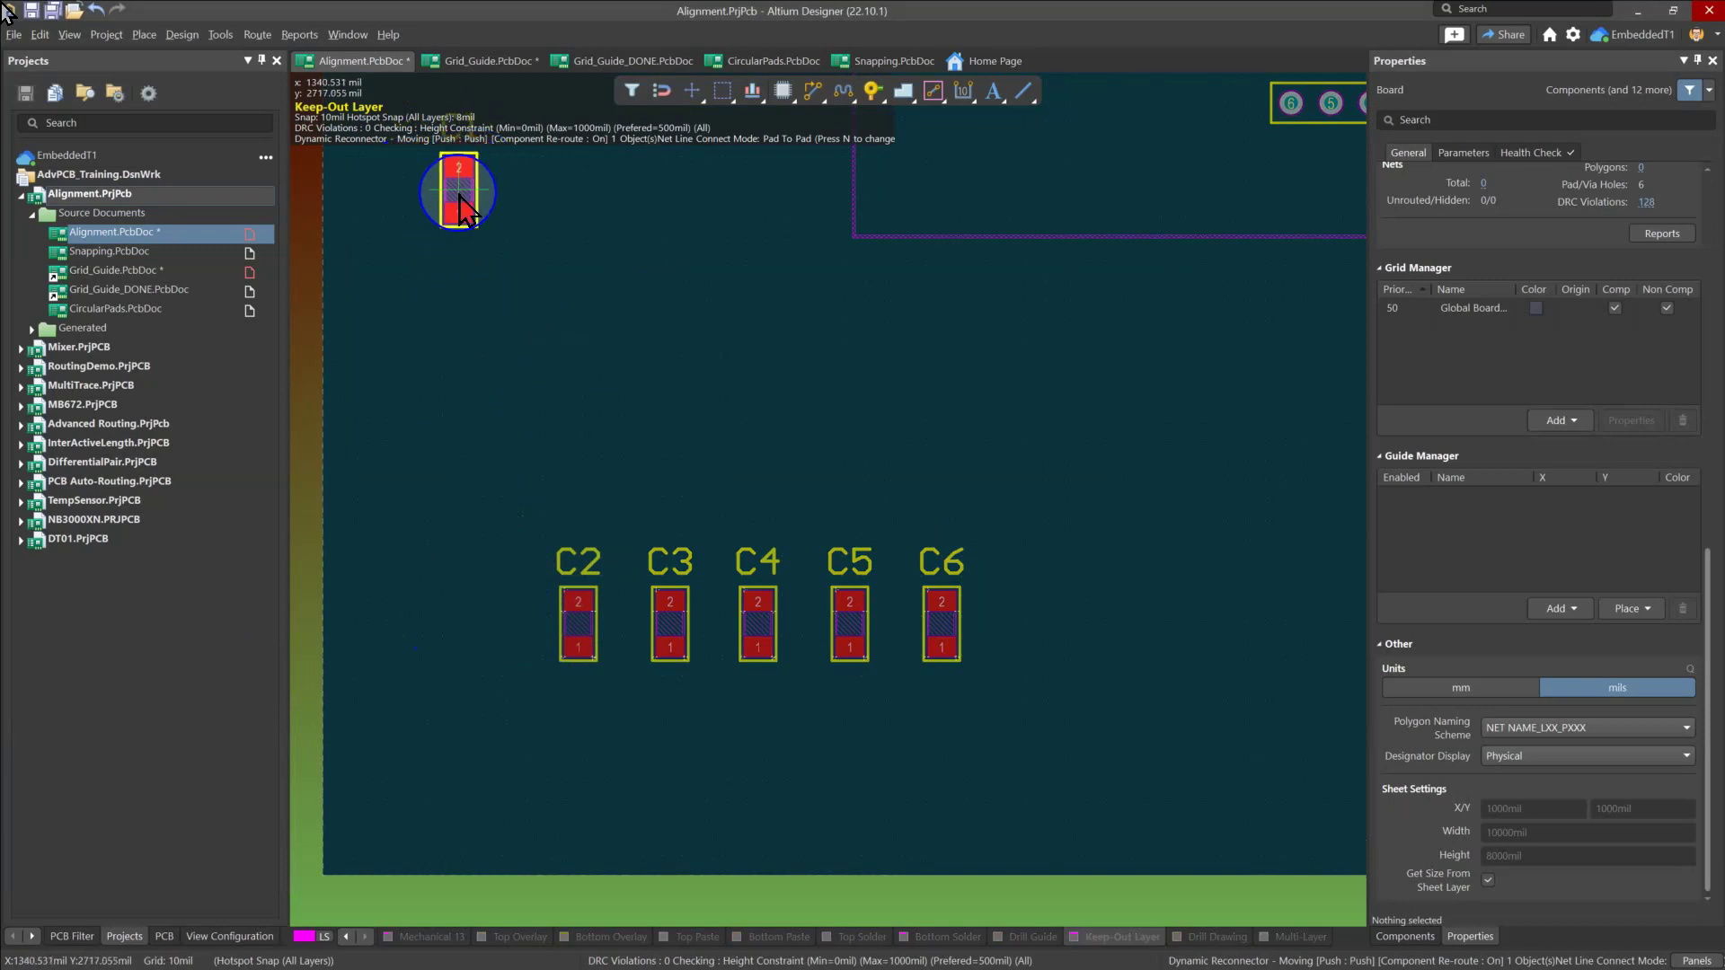
pyautogui.press('r')
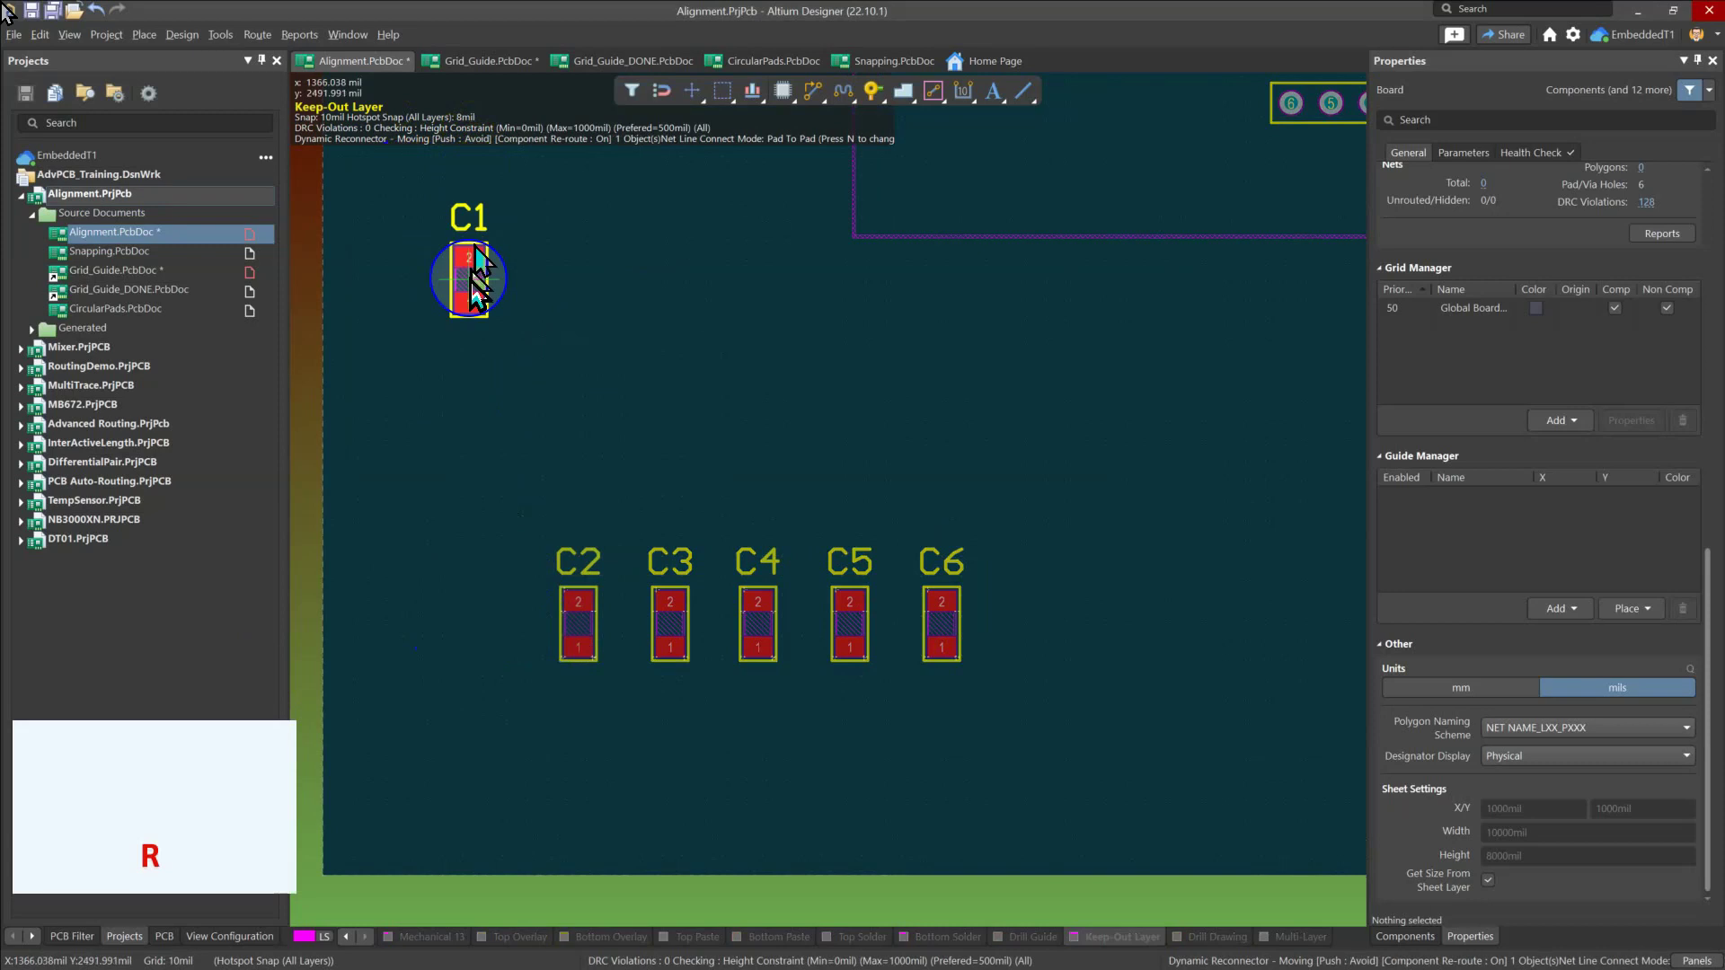
pyautogui.press('r')
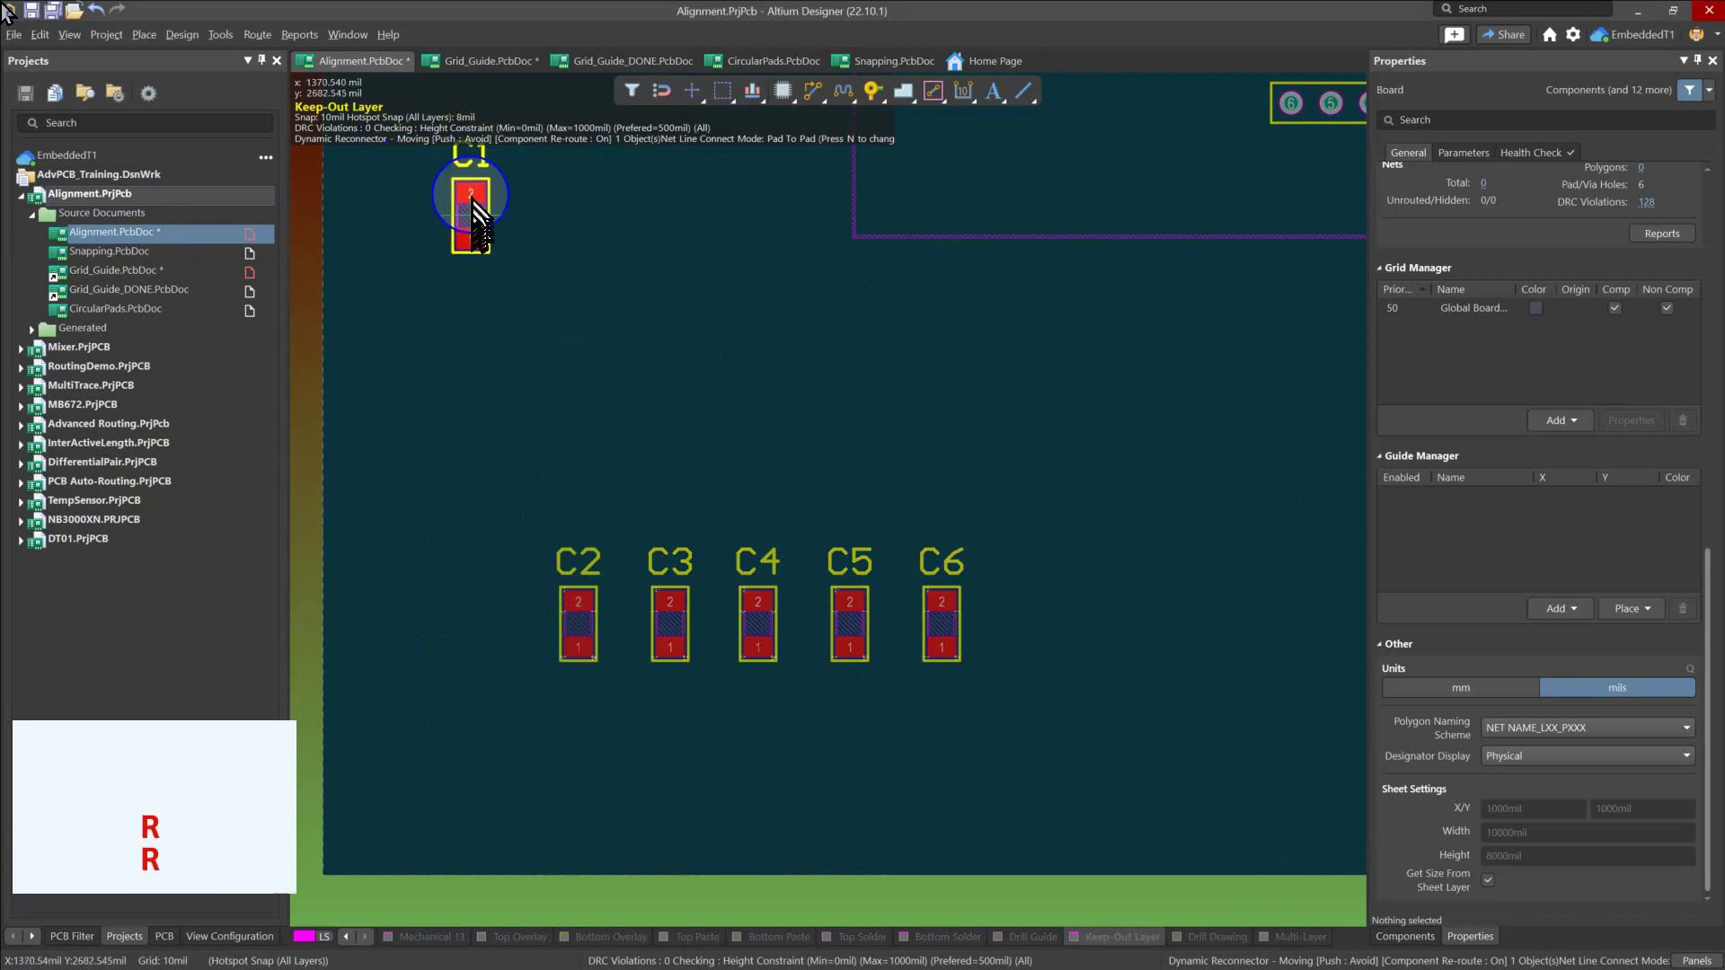
pyautogui.press('r')
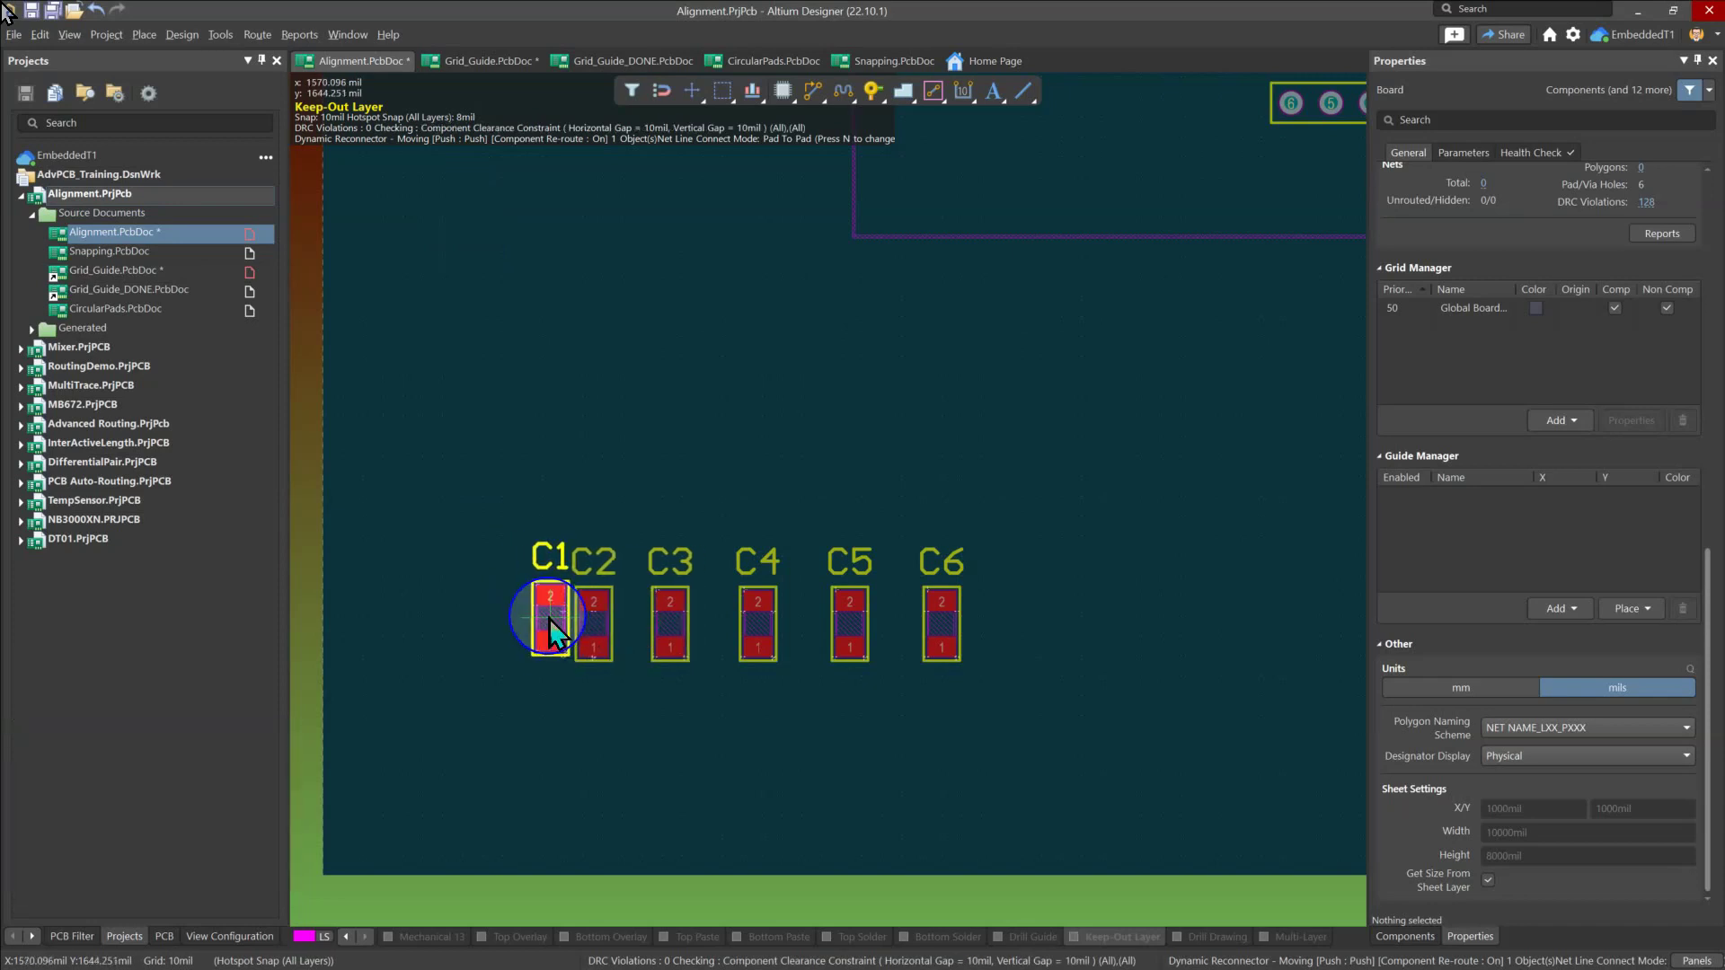
pyautogui.hotkey('ctrl', 'e')
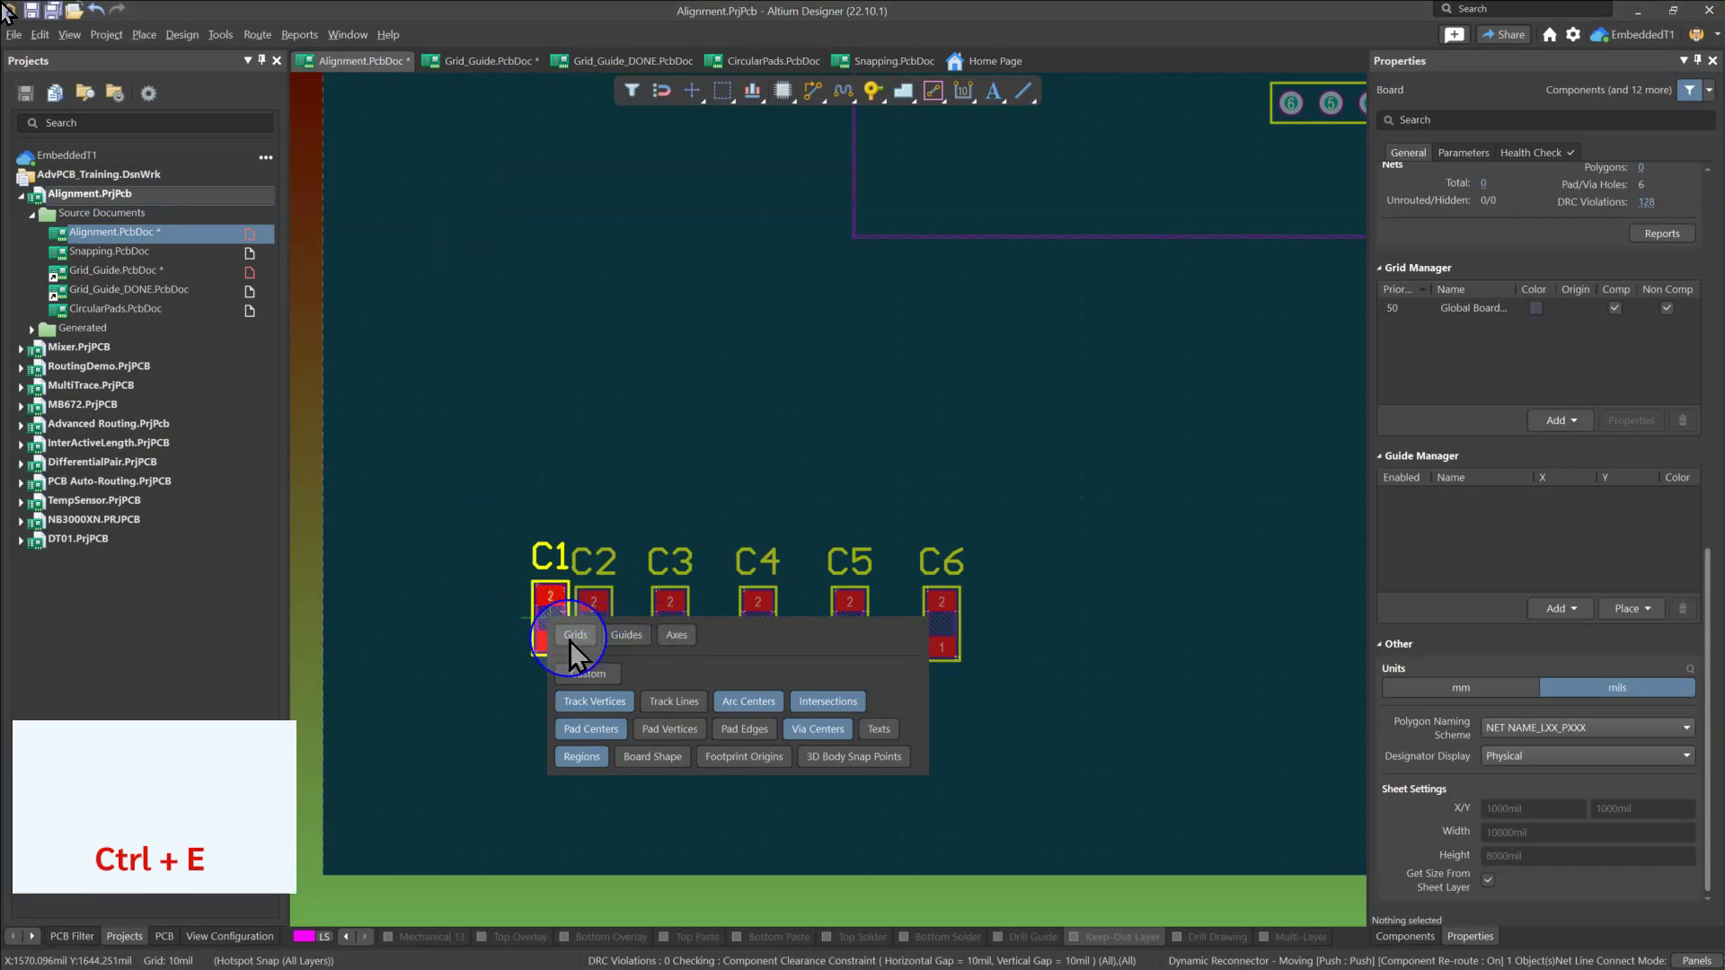
pyautogui.press('Escape')
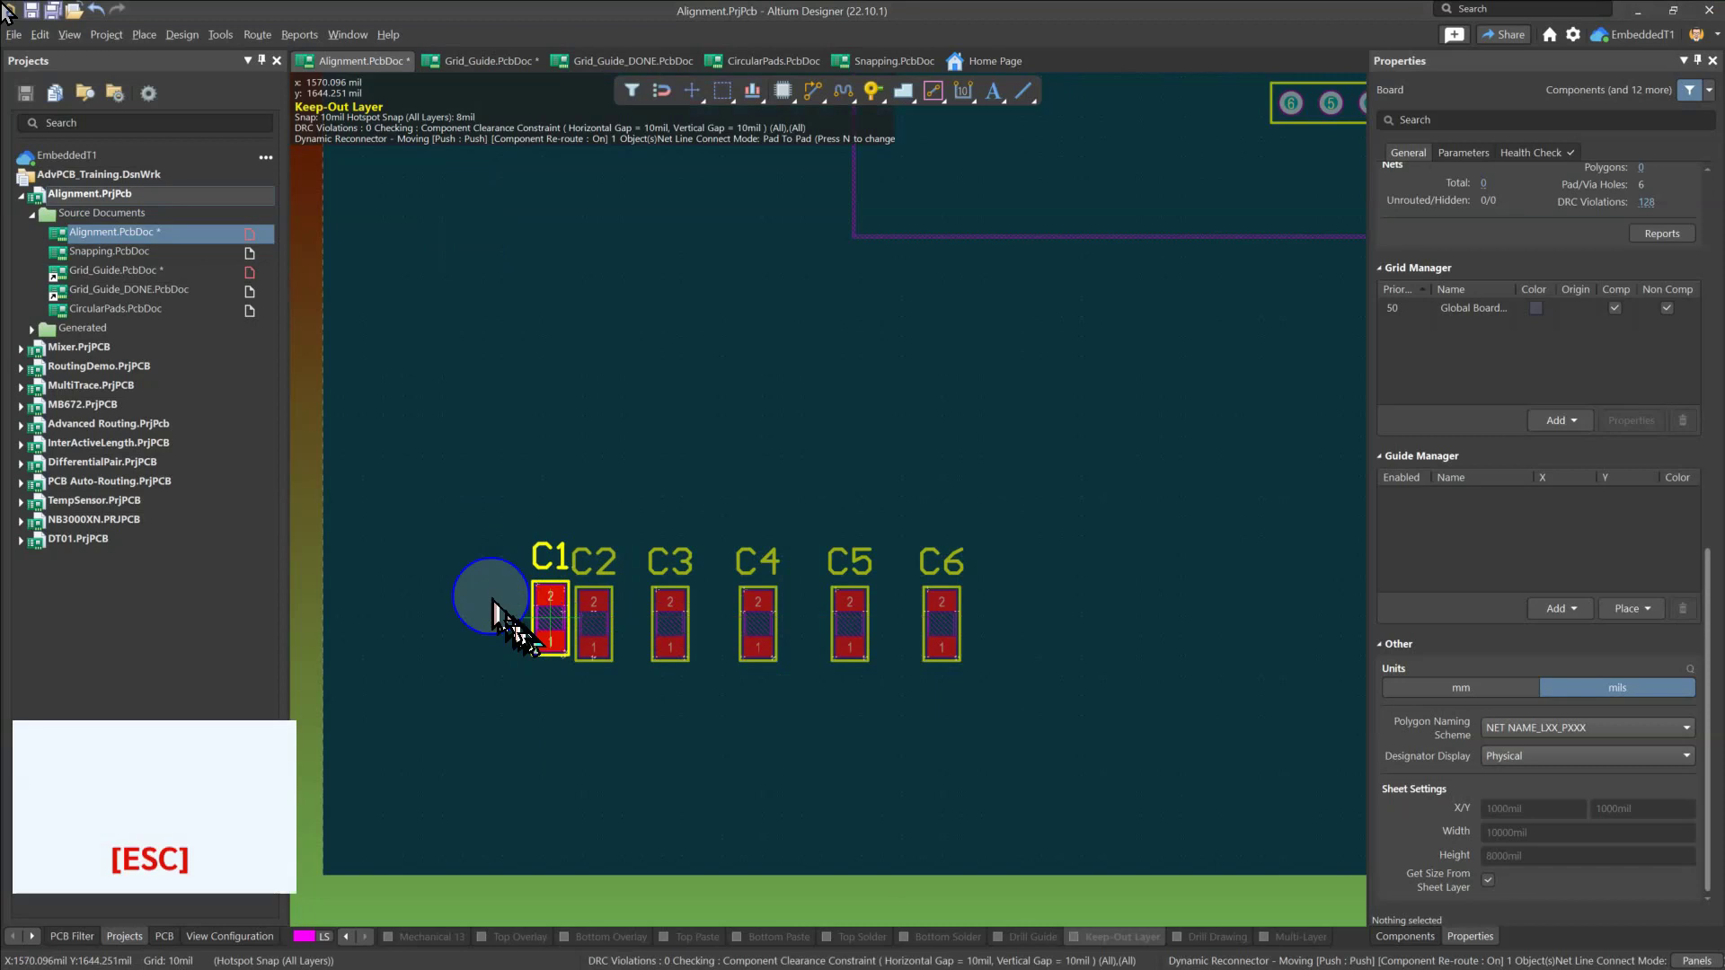
pyautogui.moveTo(492, 601)
pyautogui.mouseDown()
pyautogui.moveTo(640, 620)
pyautogui.moveTo(503, 607)
pyautogui.moveTo(528, 632)
pyautogui.moveTo(467, 639)
pyautogui.moveTo(509, 647)
pyautogui.moveTo(524, 601)
pyautogui.moveTo(450, 597)
pyautogui.moveTo(562, 607)
pyautogui.moveTo(493, 606)
pyautogui.moveTo(545, 604)
pyautogui.moveTo(539, 538)
pyautogui.moveTo(588, 537)
pyautogui.moveTo(568, 485)
pyautogui.moveTo(578, 518)
pyautogui.moveTo(581, 467)
pyautogui.moveTo(582, 489)
pyautogui.moveTo(555, 485)
pyautogui.moveTo(575, 485)
pyautogui.moveTo(584, 565)
pyautogui.moveTo(579, 480)
pyautogui.moveTo(584, 550)
pyautogui.moveTo(582, 493)
pyautogui.moveTo(533, 510)
pyautogui.moveTo(545, 544)
pyautogui.moveTo(530, 493)
pyautogui.moveTo(499, 623)
pyautogui.moveTo(528, 631)
pyautogui.moveTo(550, 719)
pyautogui.moveTo(575, 730)
pyautogui.moveTo(616, 641)
pyautogui.moveTo(512, 623)
pyautogui.mouseUp()
pyautogui.press('shift')
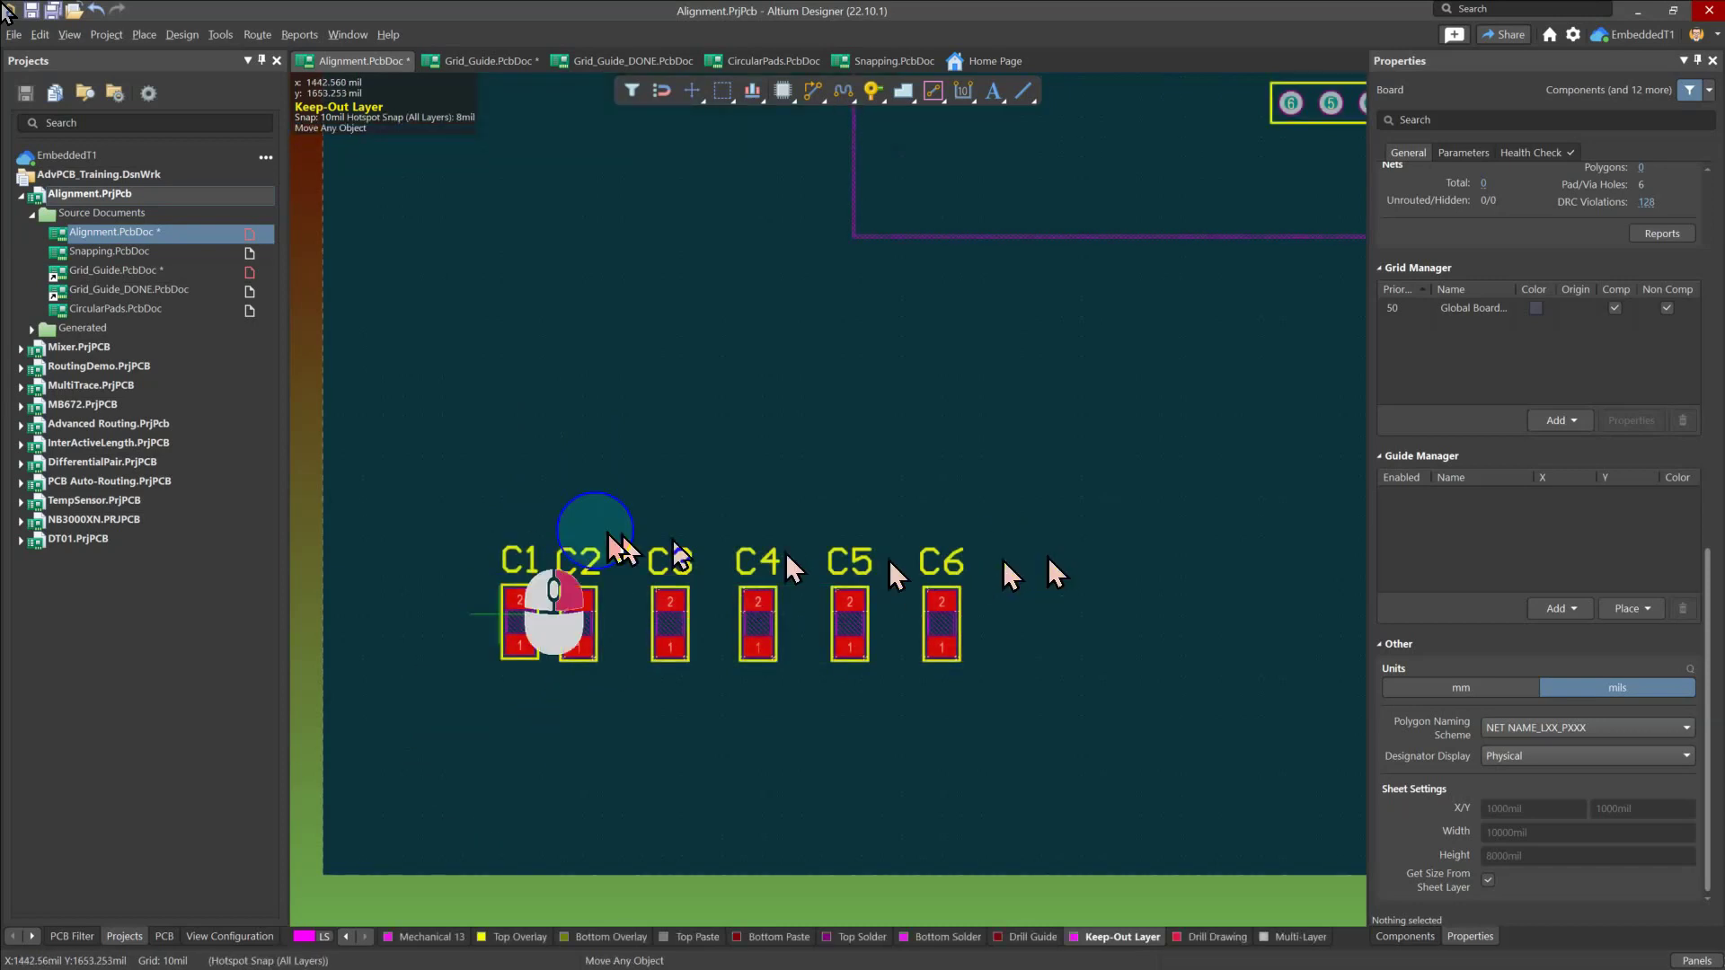
# Break the union of U2, C3_1, R1, R2, R9, R10 and R11, keeping none of the components in it
pyautogui.keyDown('shift'); pyautogui.hscroll(6, 1002, 520); pyautogui.keyUp('shift')
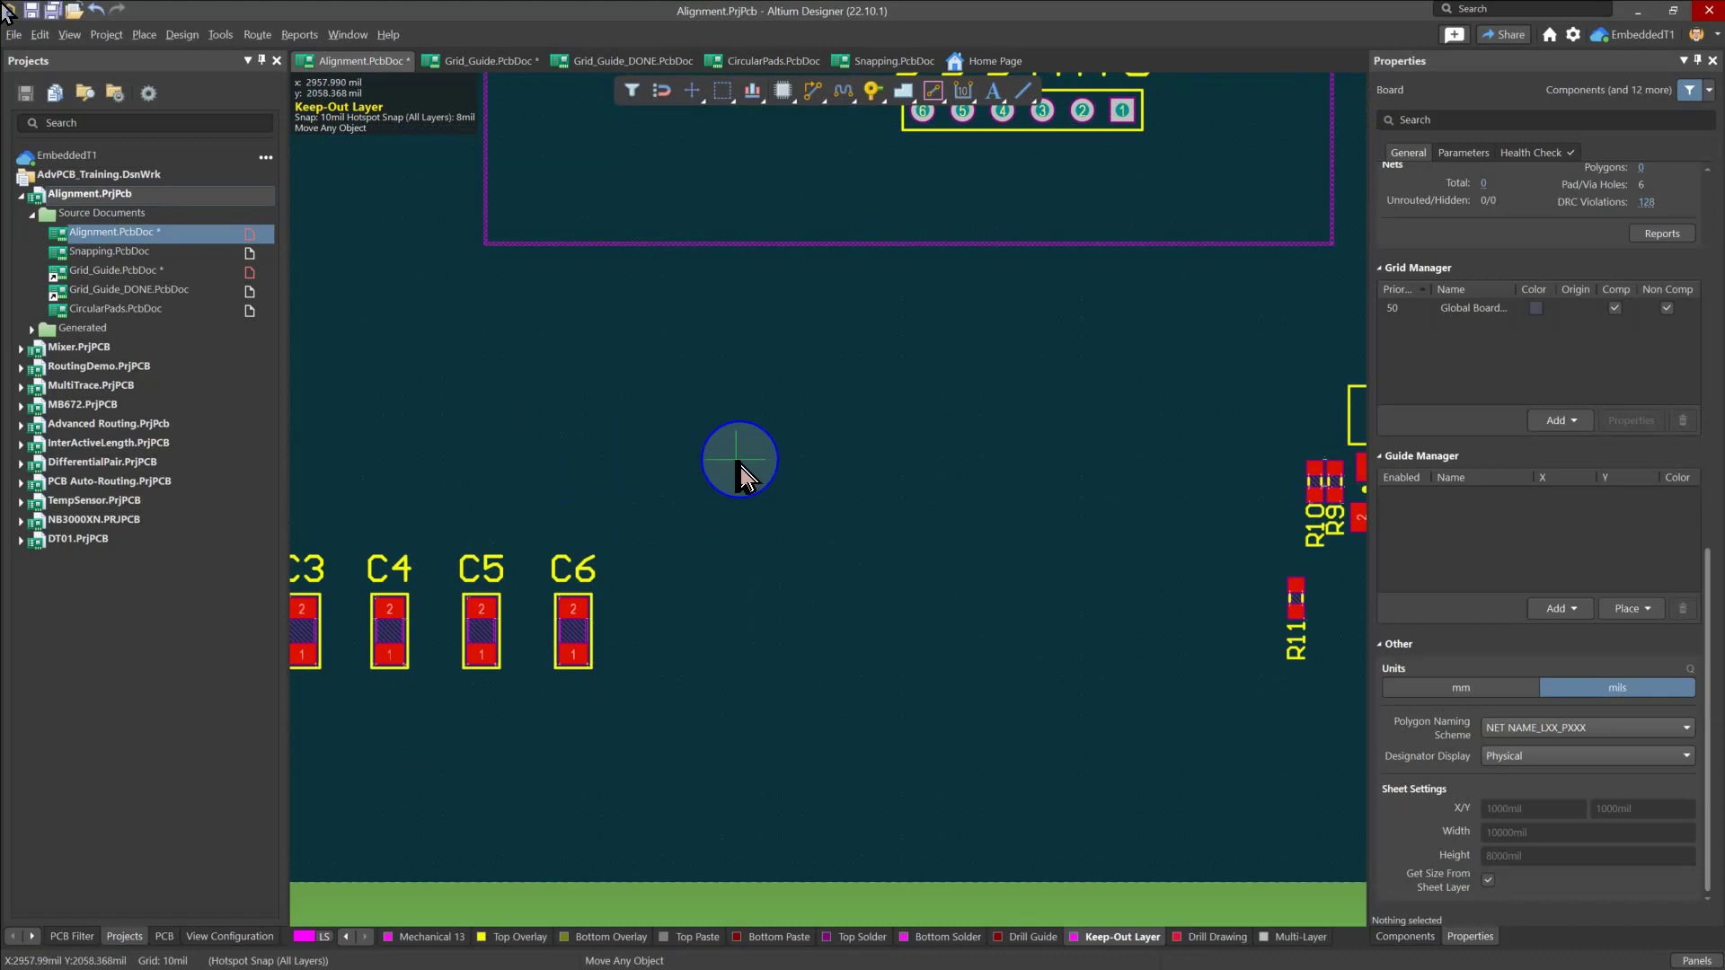
pyautogui.keyDown('ctrl'); pyautogui.scroll(-1, 874, 462); pyautogui.keyUp('ctrl')
pyautogui.keyDown('shift'); pyautogui.hscroll(6, 1078, 520); pyautogui.keyUp('shift')
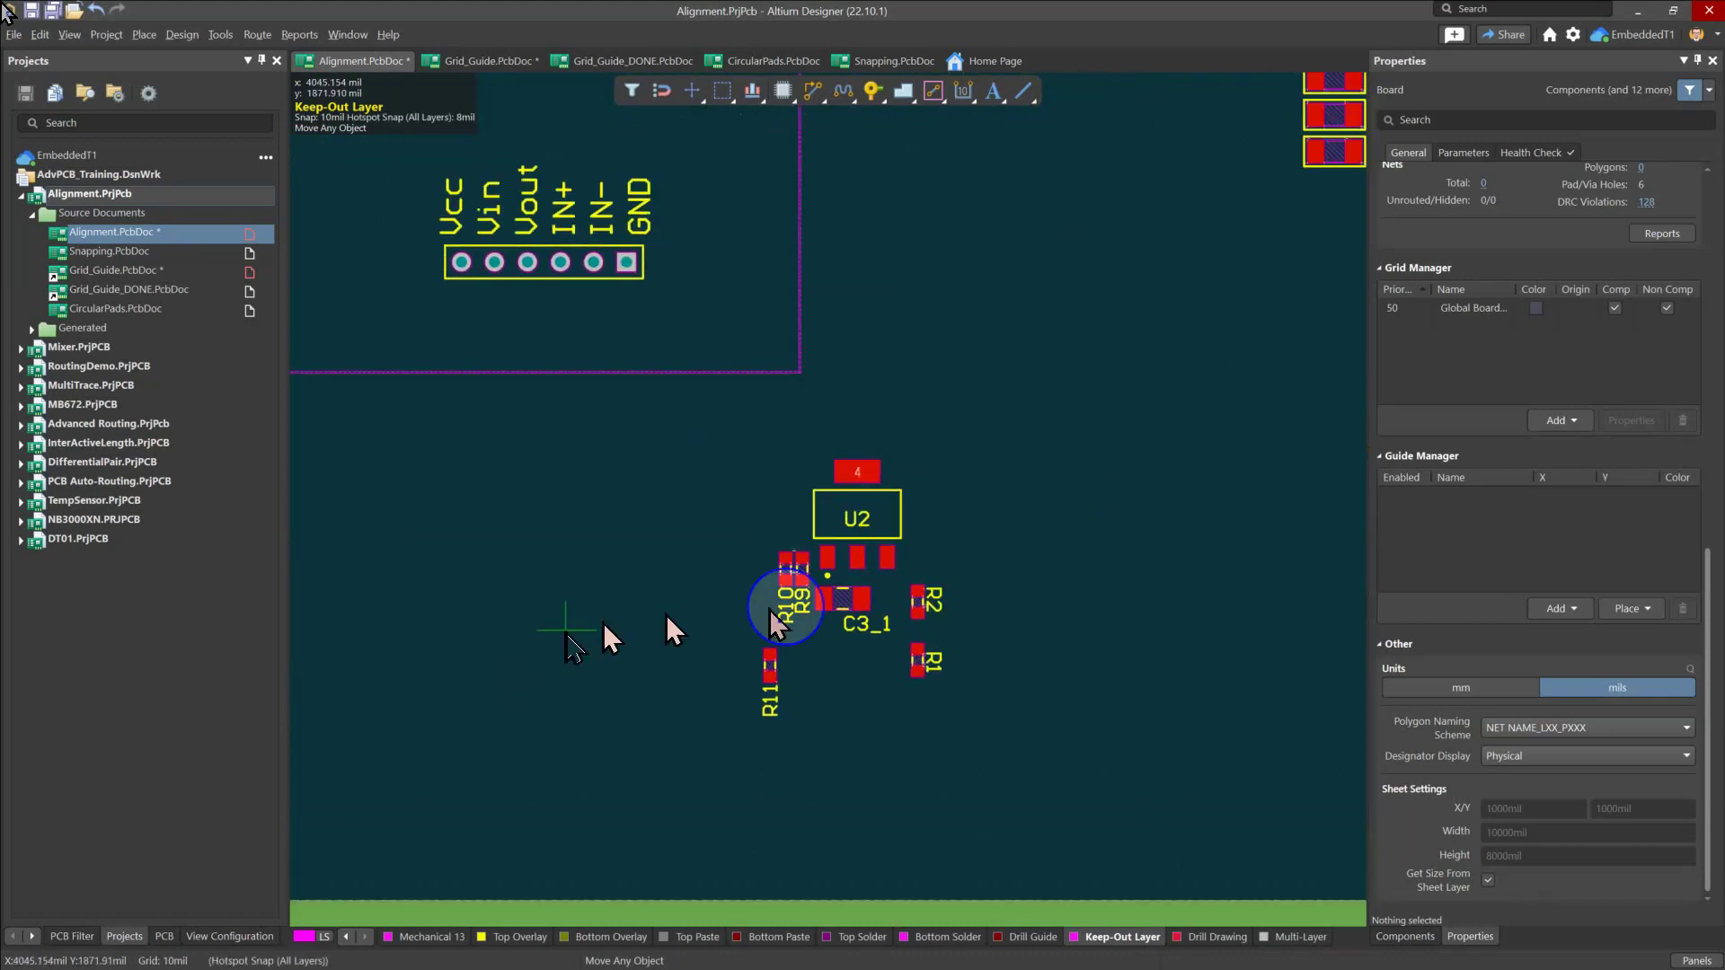
pyautogui.keyDown('ctrl'); pyautogui.scroll(2, 891, 578); pyautogui.keyUp('ctrl')
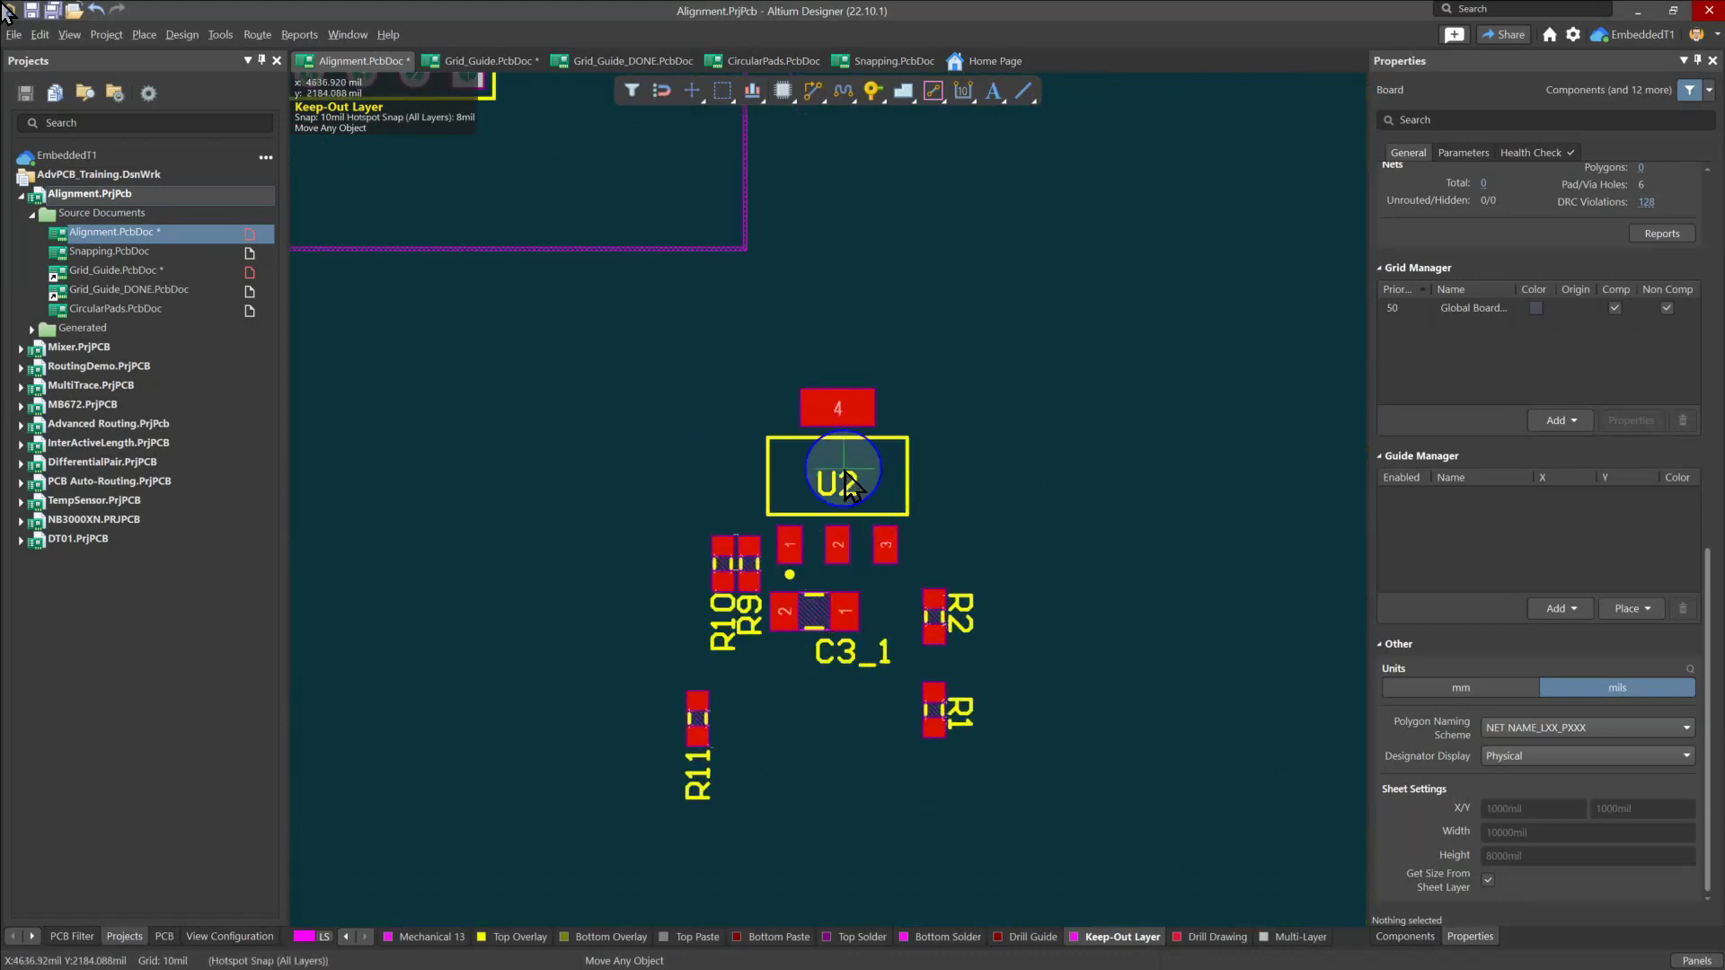
pyautogui.hotkey('ctrl', 'Escape')
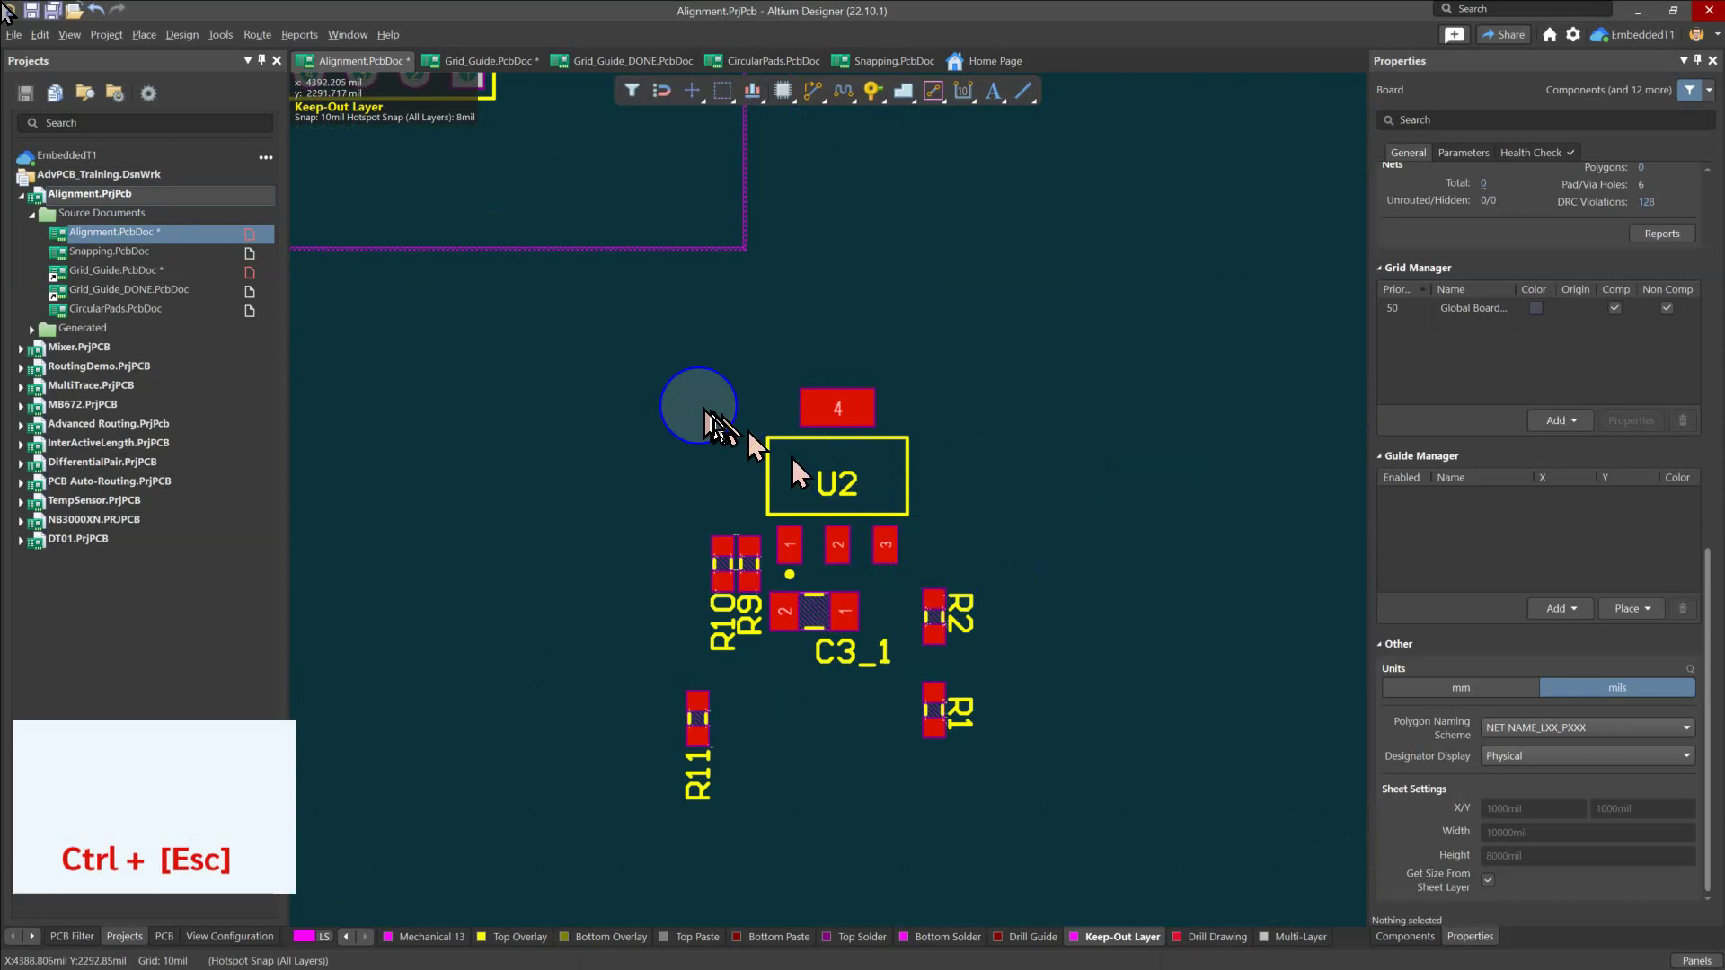
pyautogui.moveTo(610, 360); pyautogui.dragTo(1078, 799)
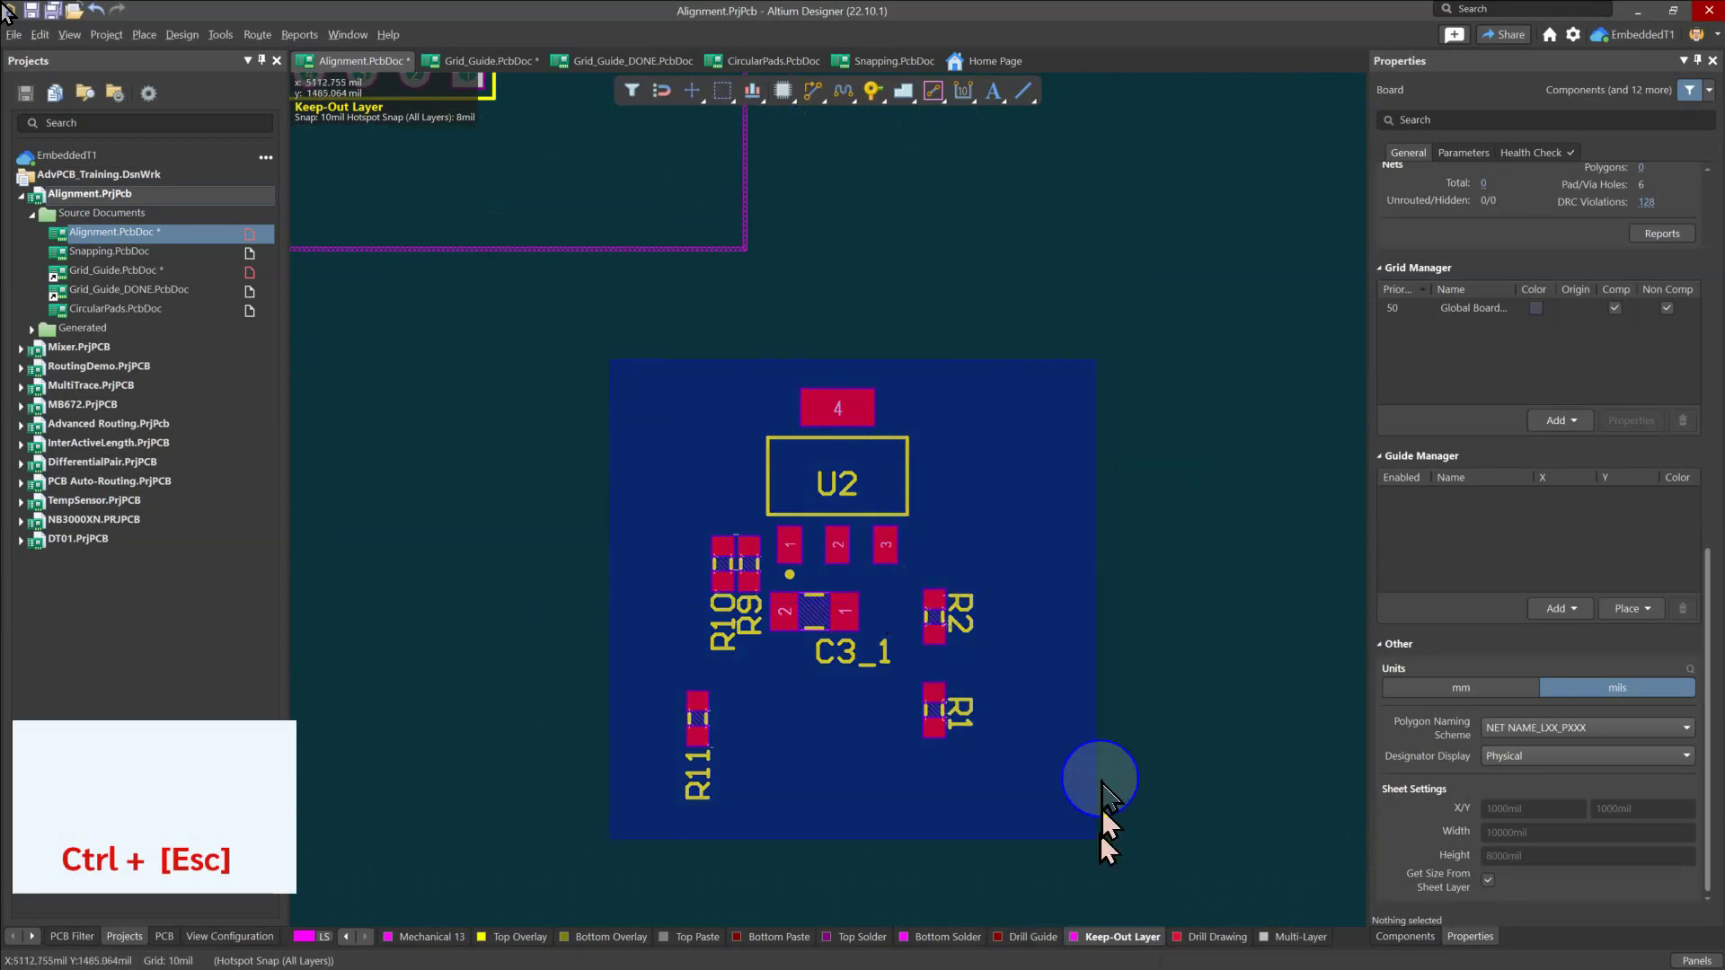
pyautogui.rightClick(826, 522)
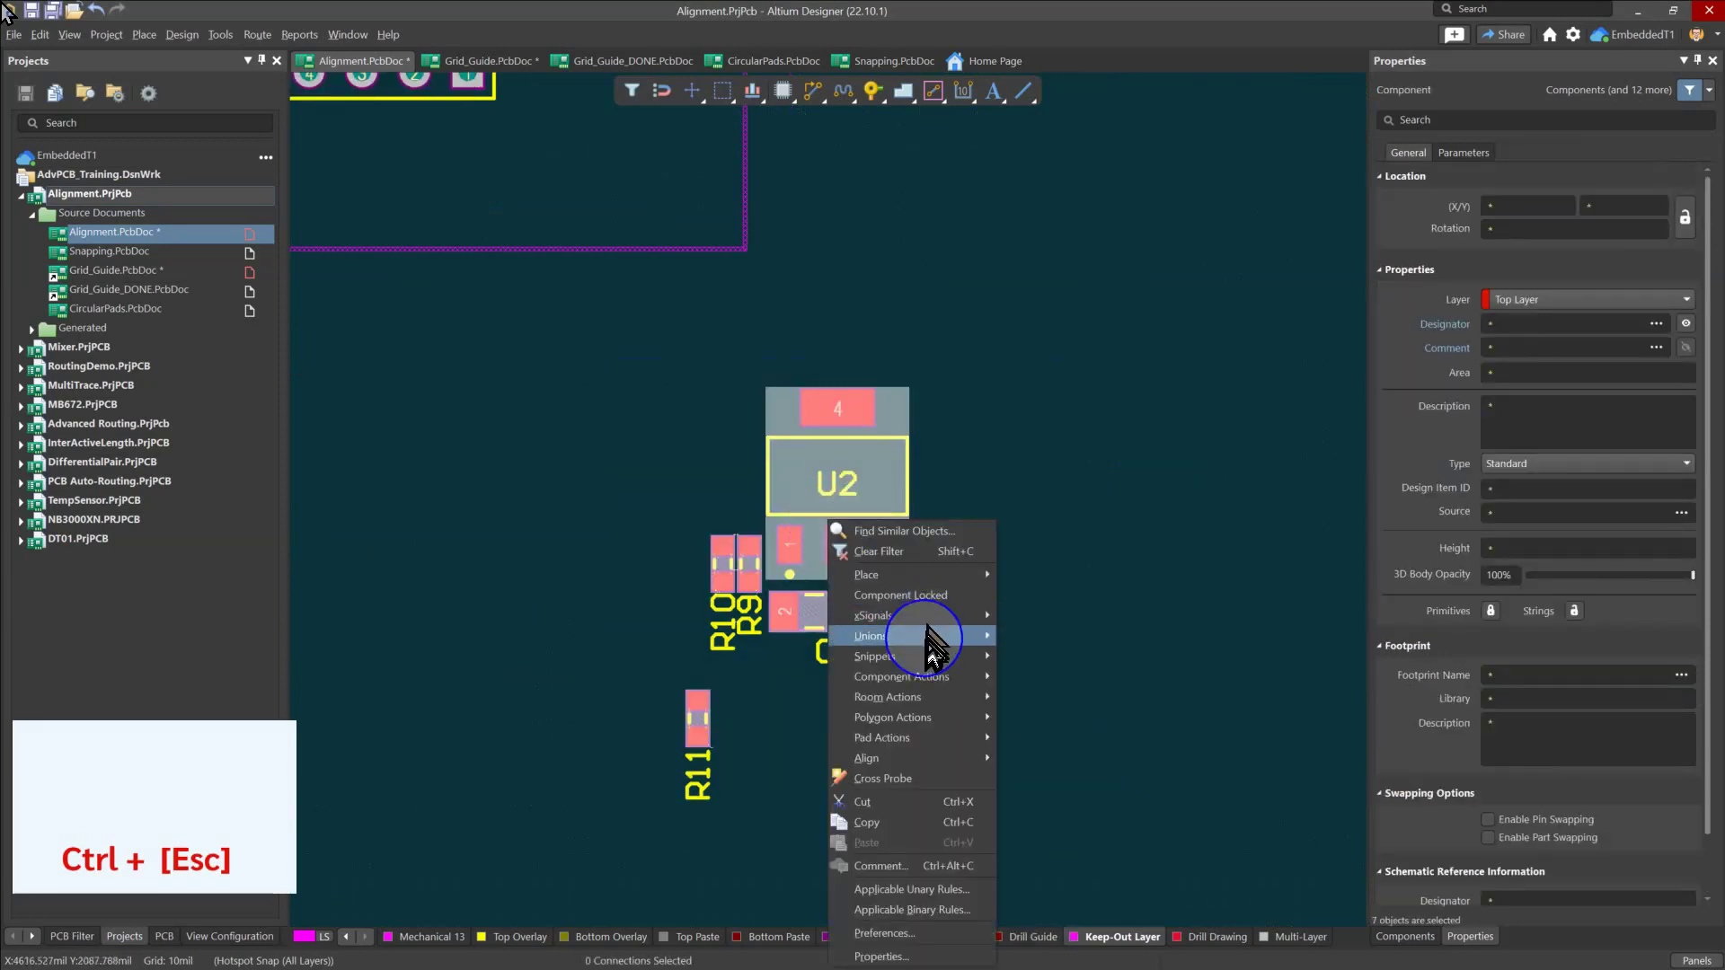
pyautogui.moveTo(934, 635)
pyautogui.click(1078, 655)
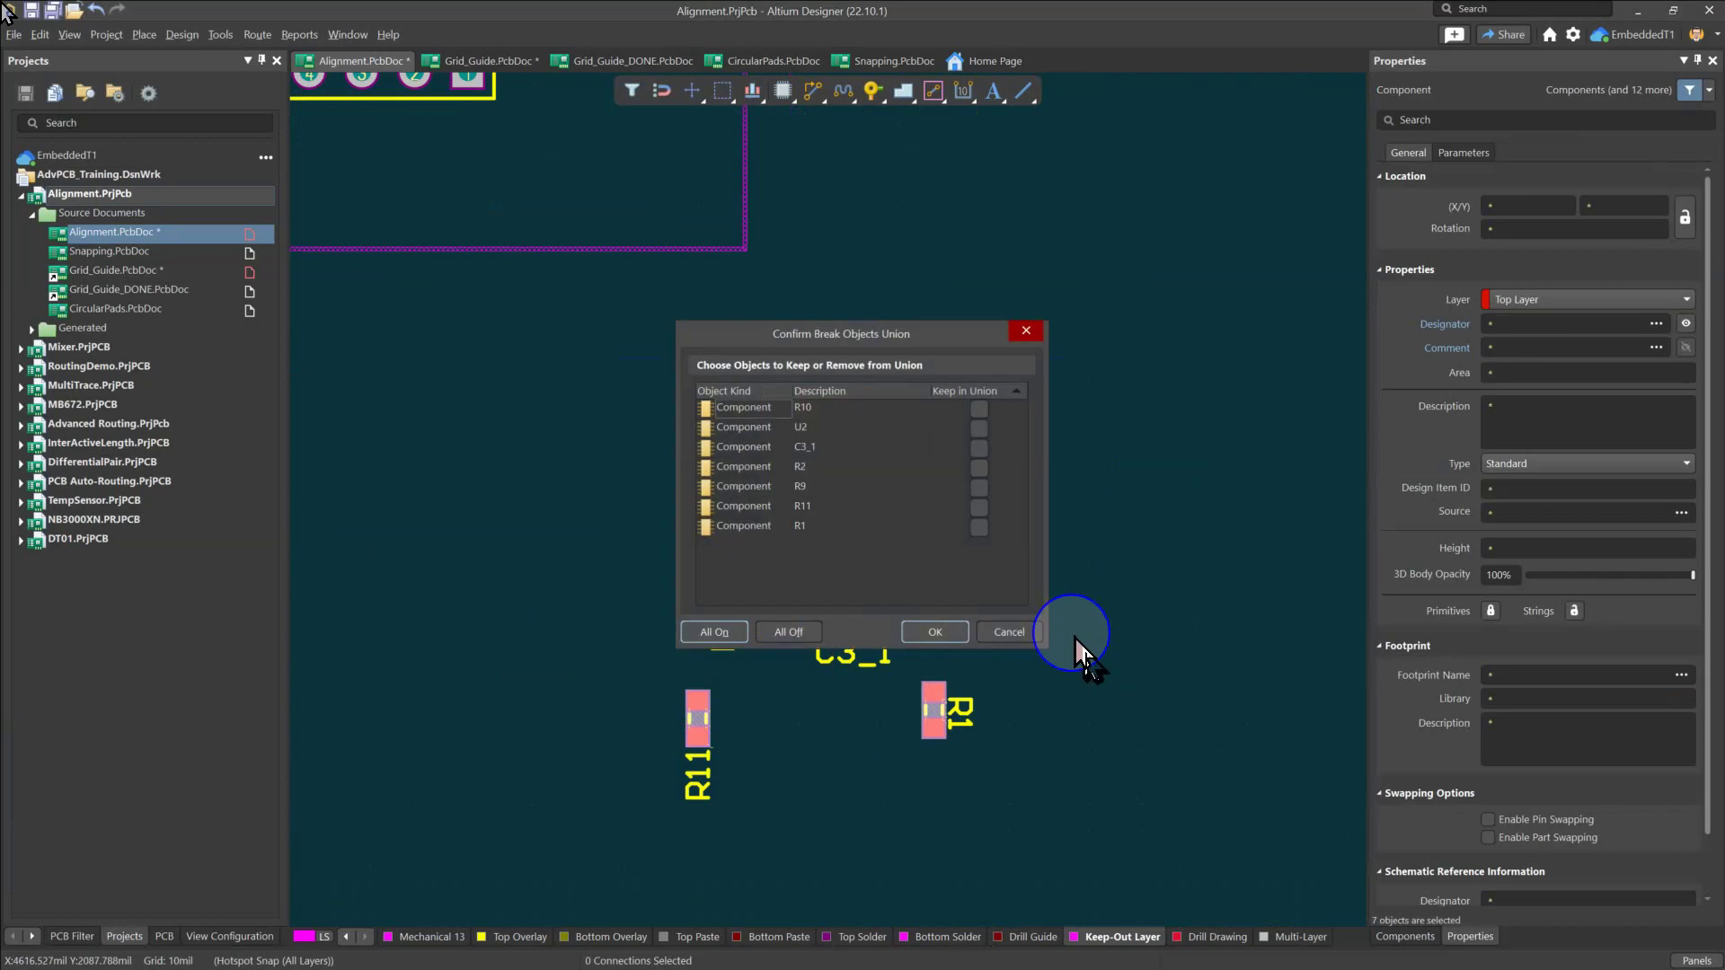
pyautogui.click(951, 633)
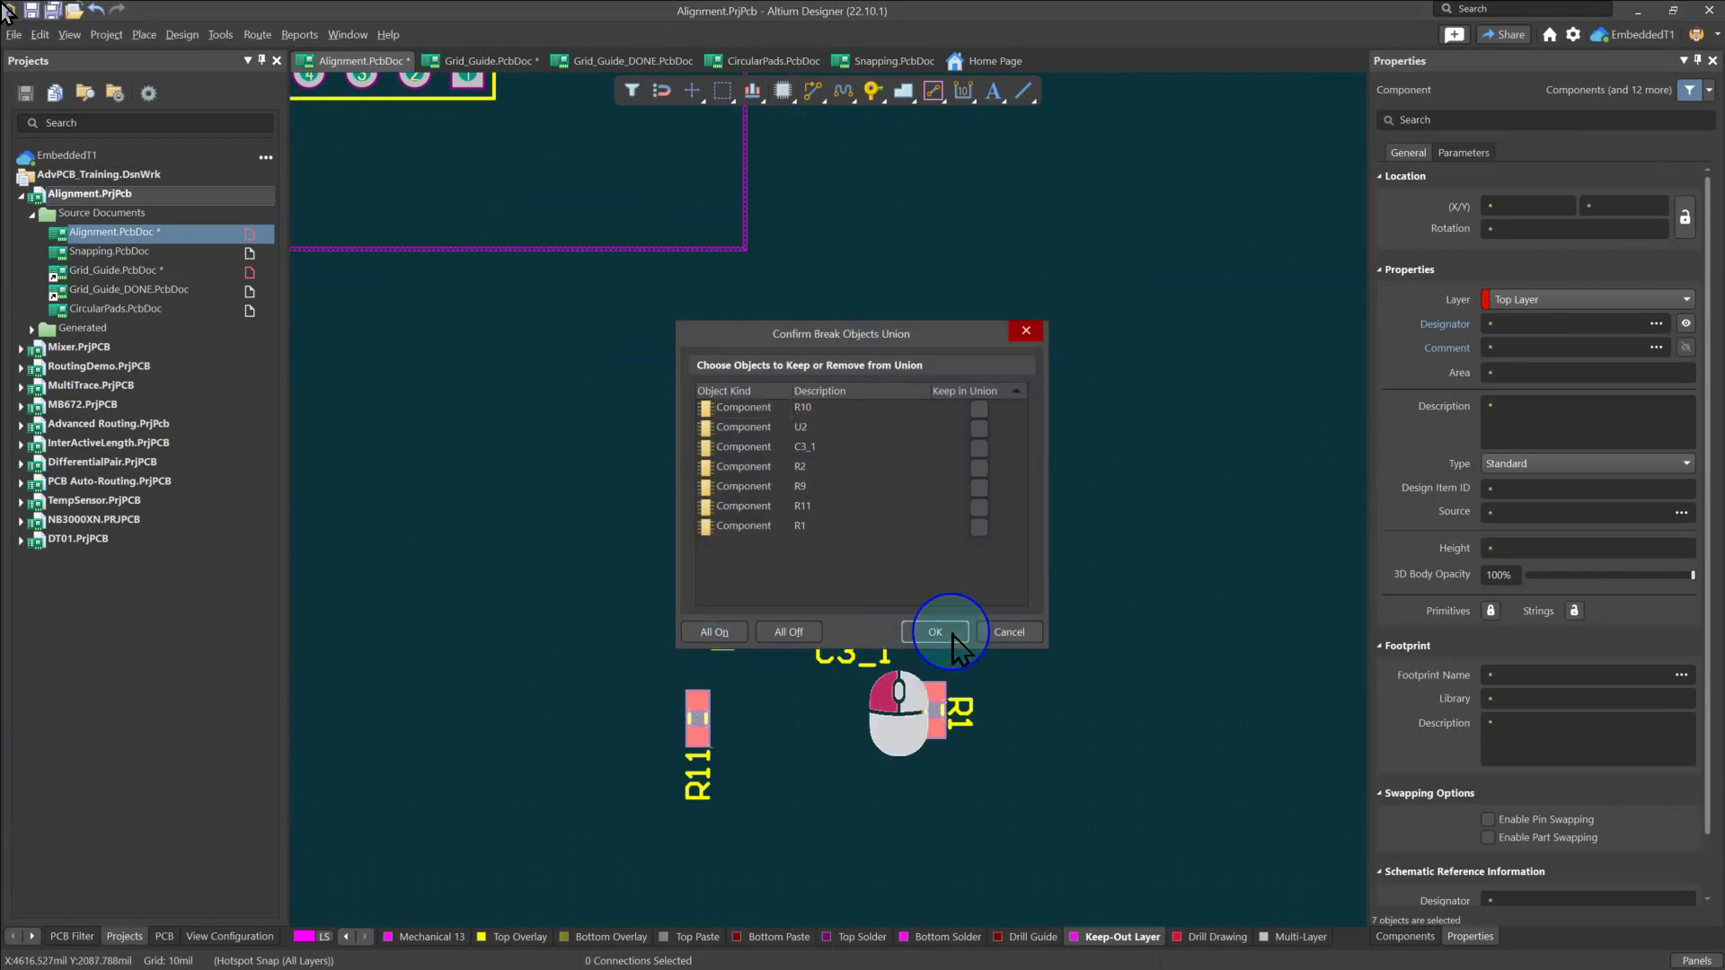
# Move U2 alone out of the component group to the empty board area to the right of R2
pyautogui.click(1089, 615)
pyautogui.moveTo(880, 503); pyautogui.dragTo(1139, 645)
pyautogui.click(1138, 645)
# Try moving the U2 component in Push mode across the neighbouring resistors and into the space above C3_1
pyautogui.press('m')
pyautogui.press('m')
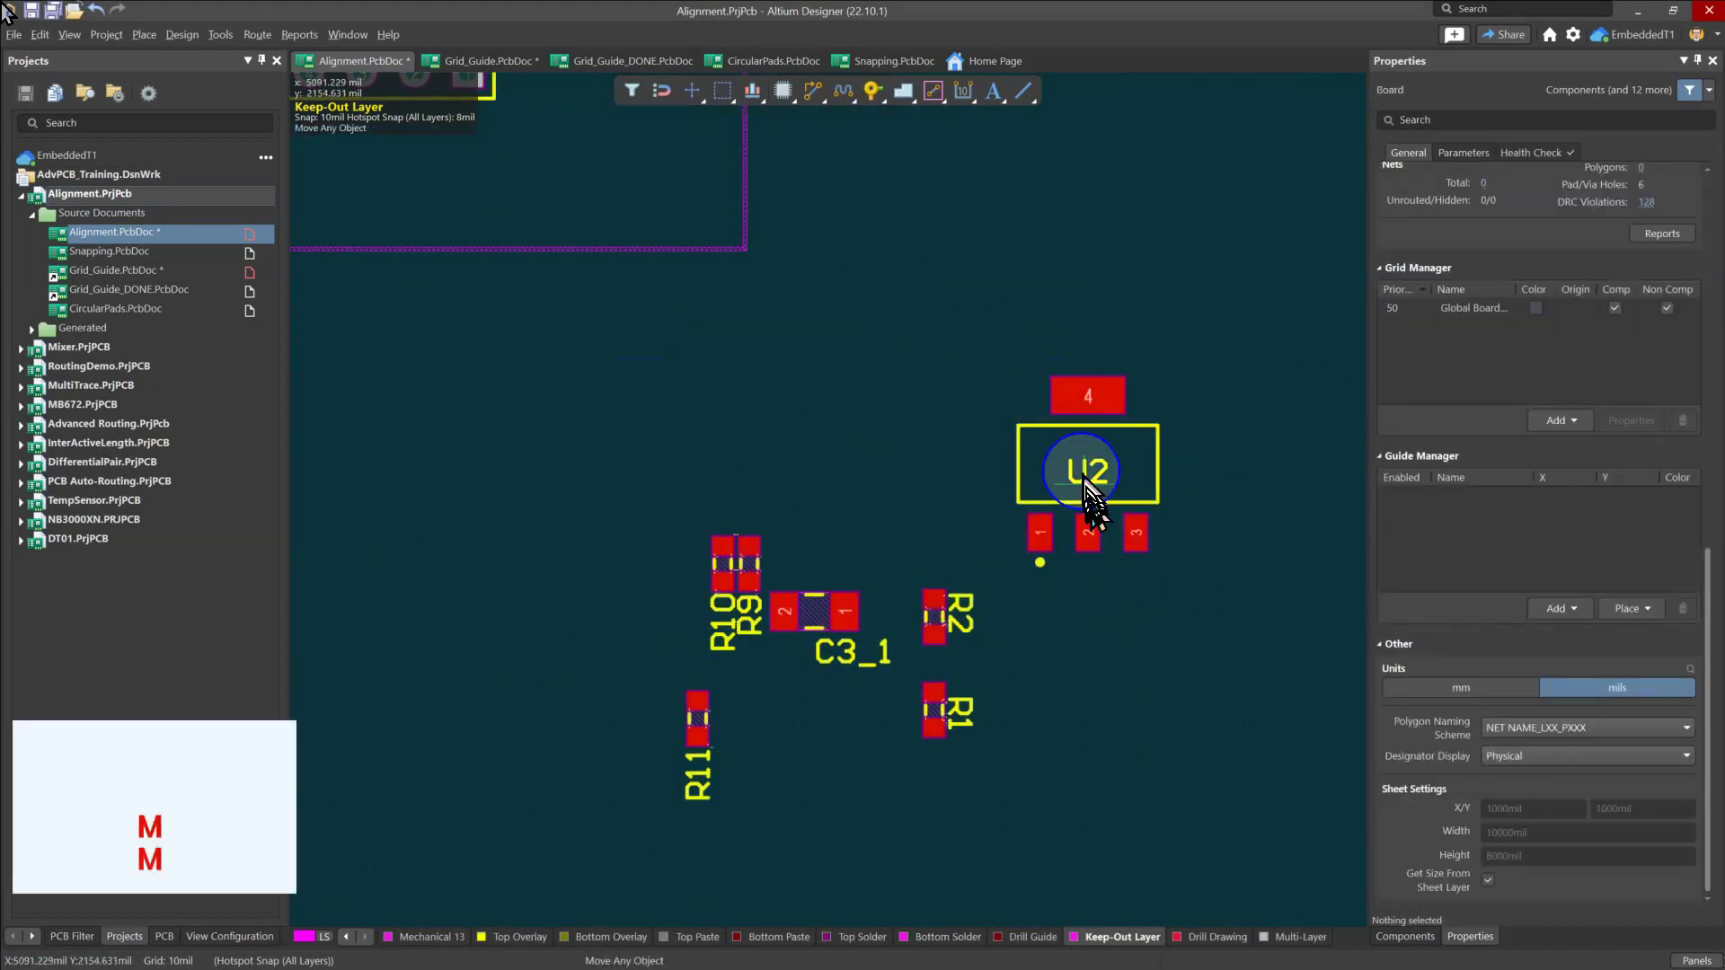
pyautogui.click(1087, 478)
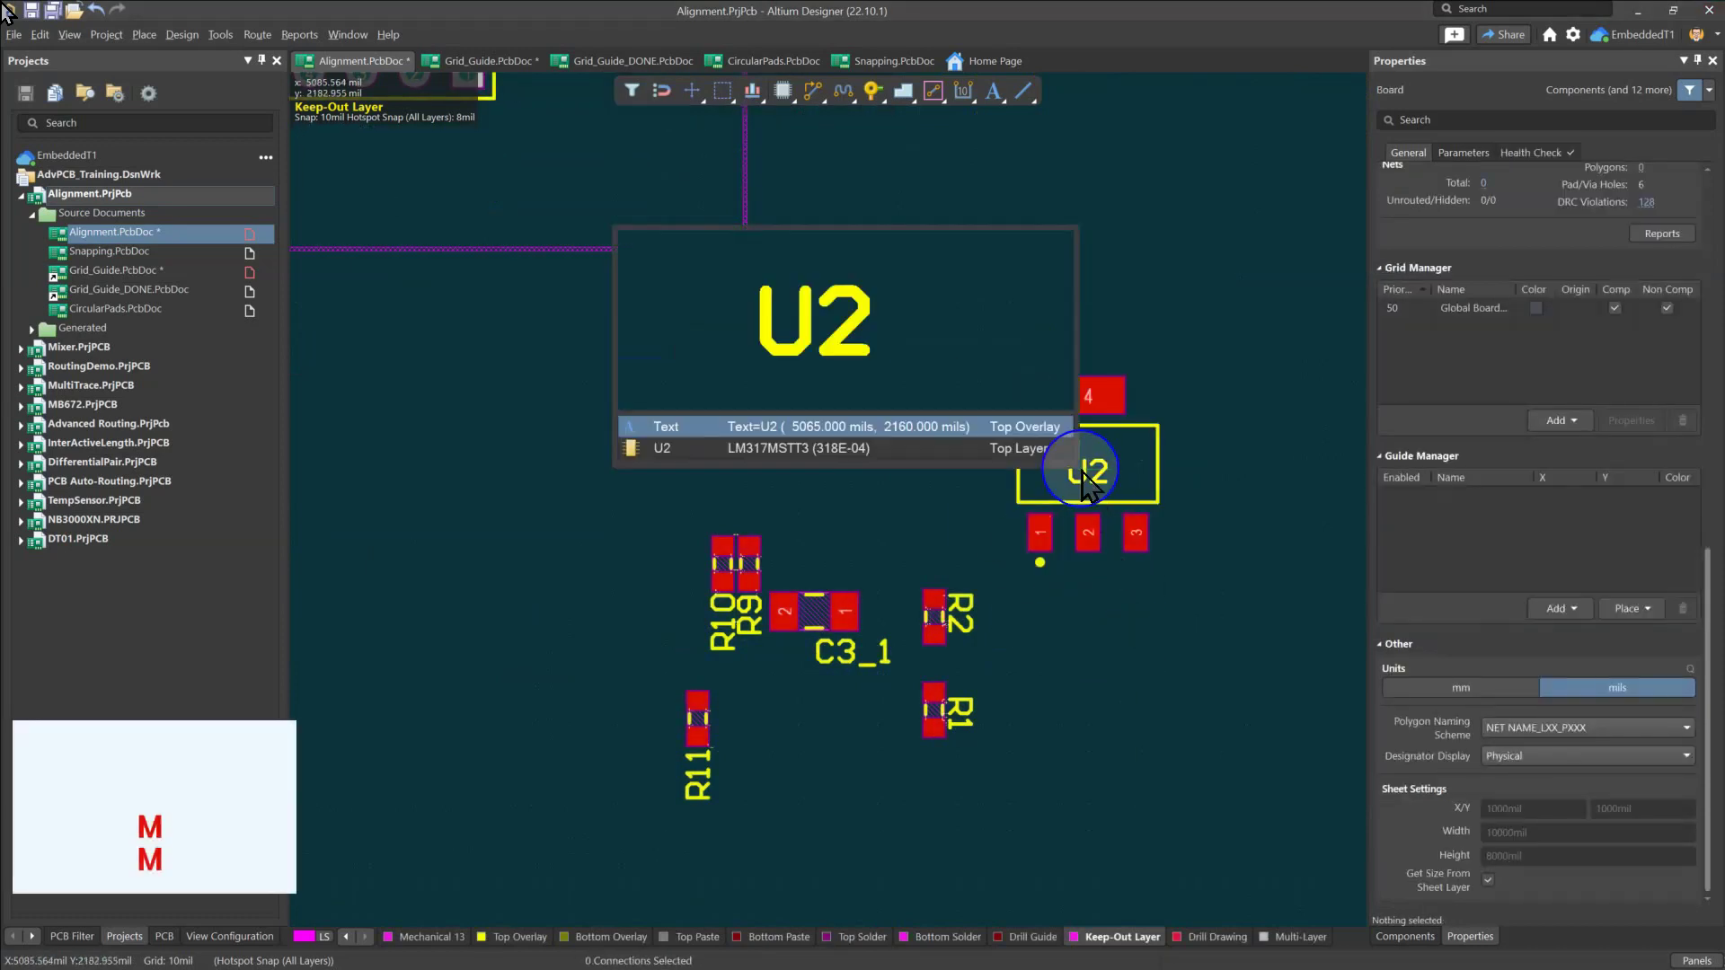
pyautogui.click(950, 458)
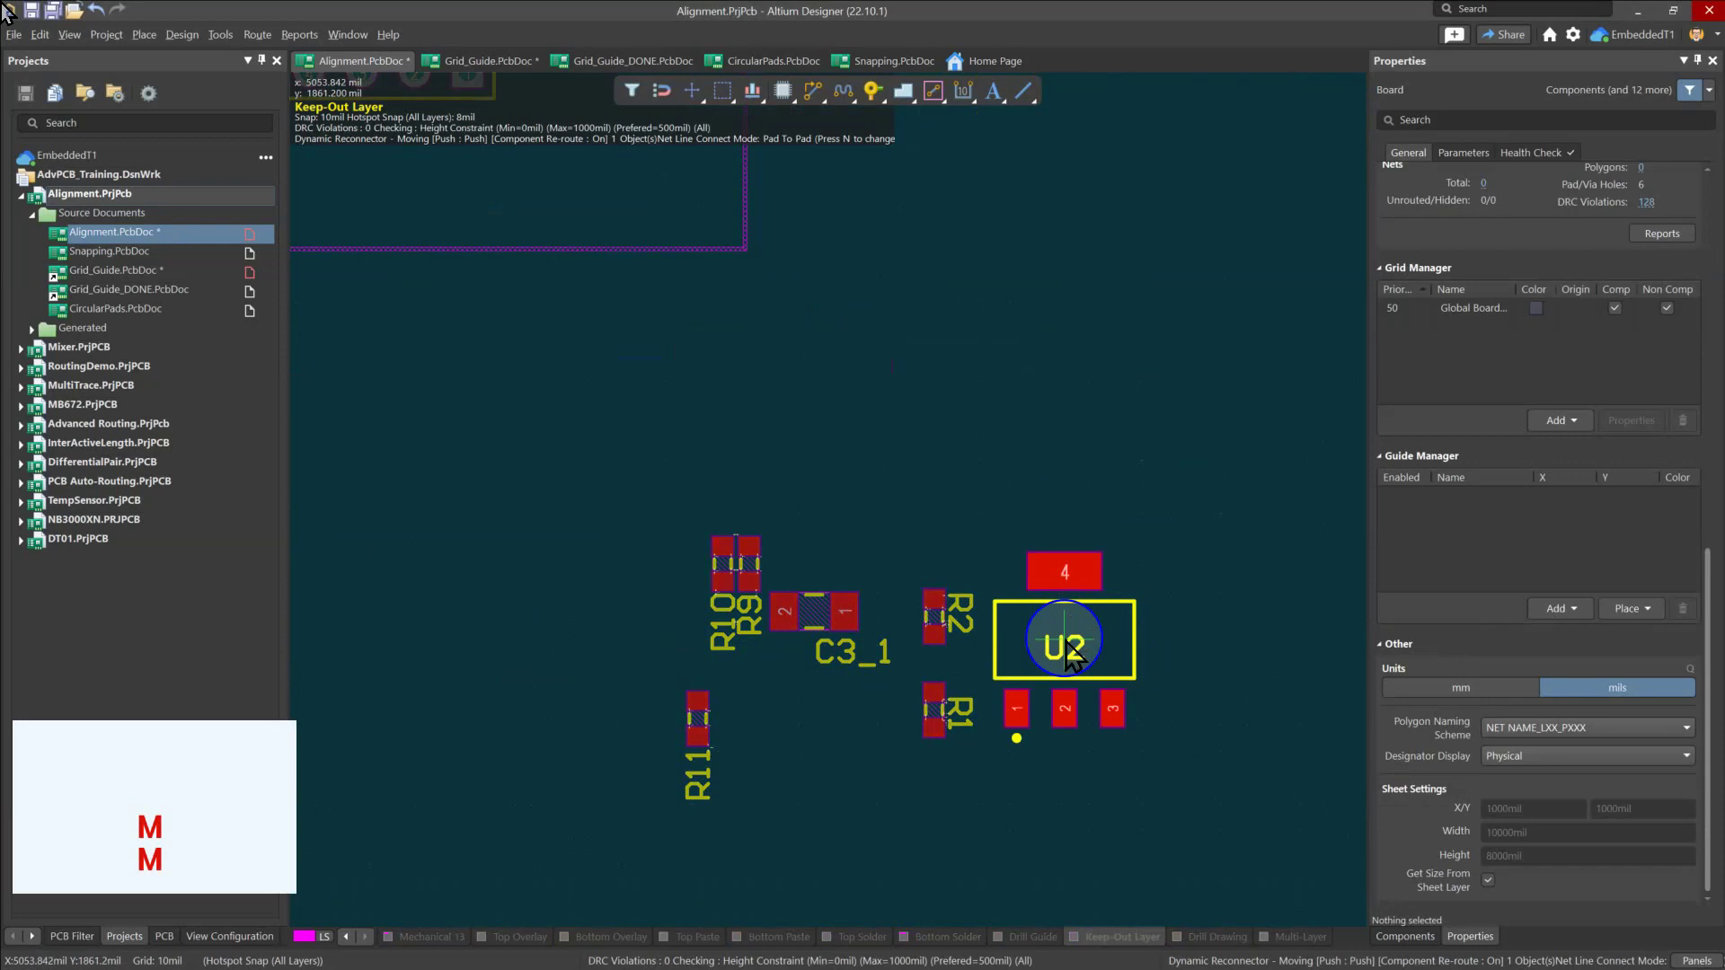
pyautogui.press('ctrl')
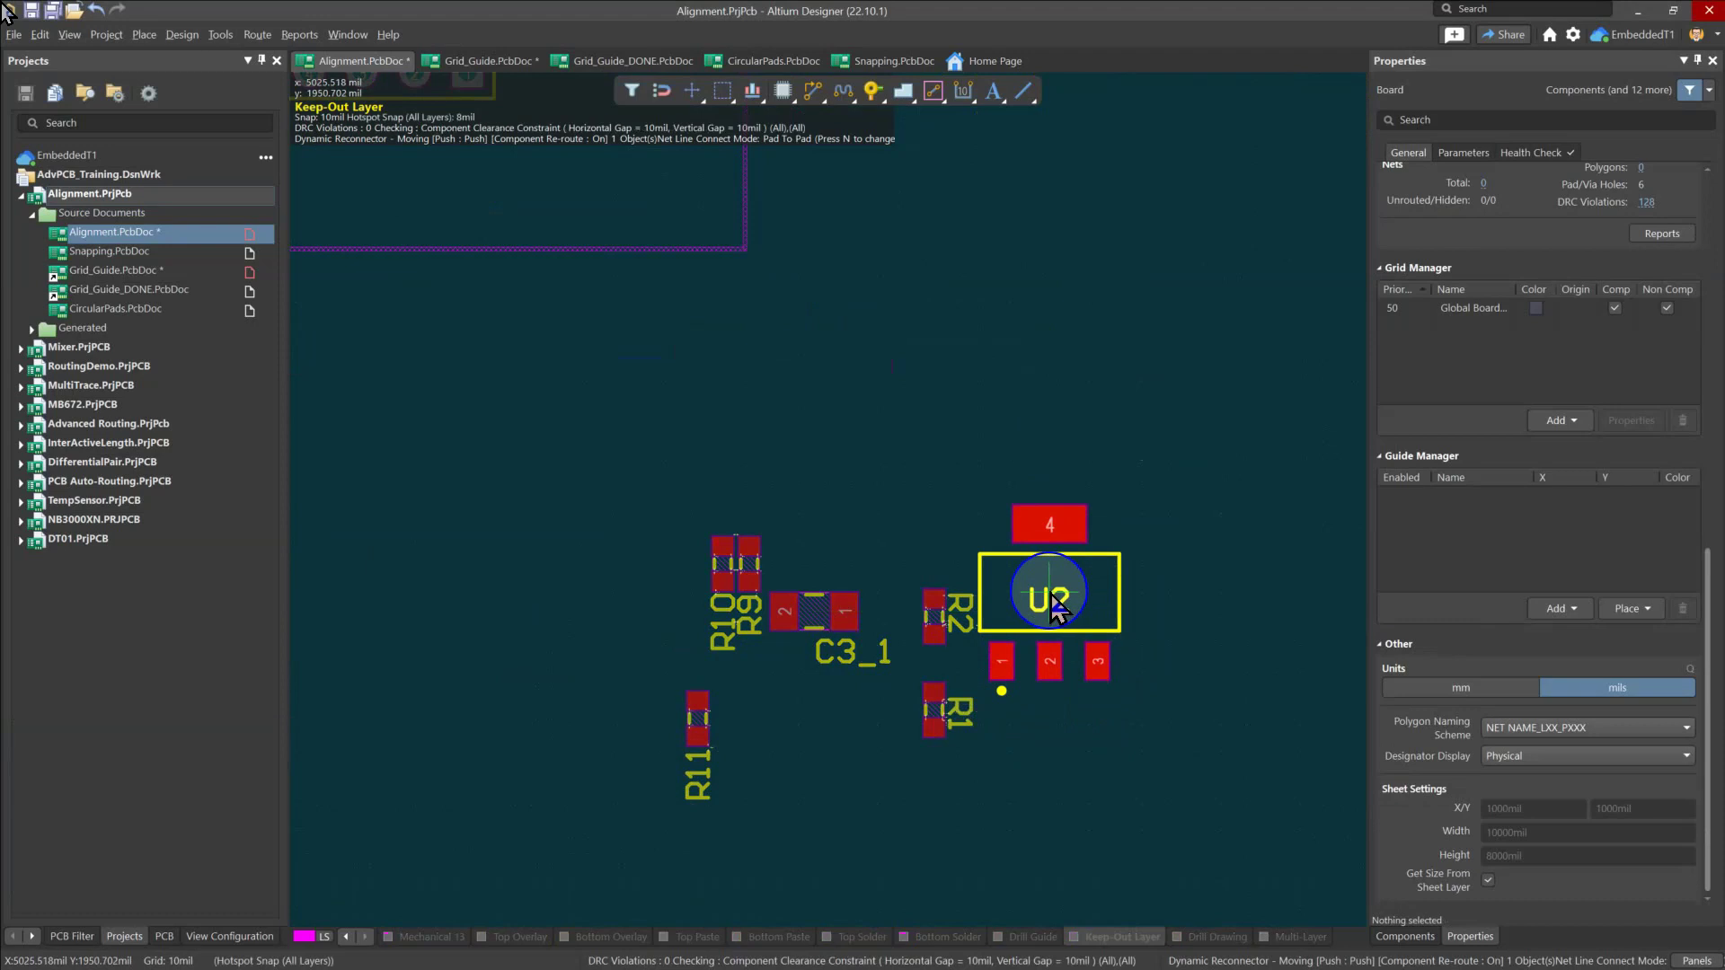
pyautogui.press('shift')
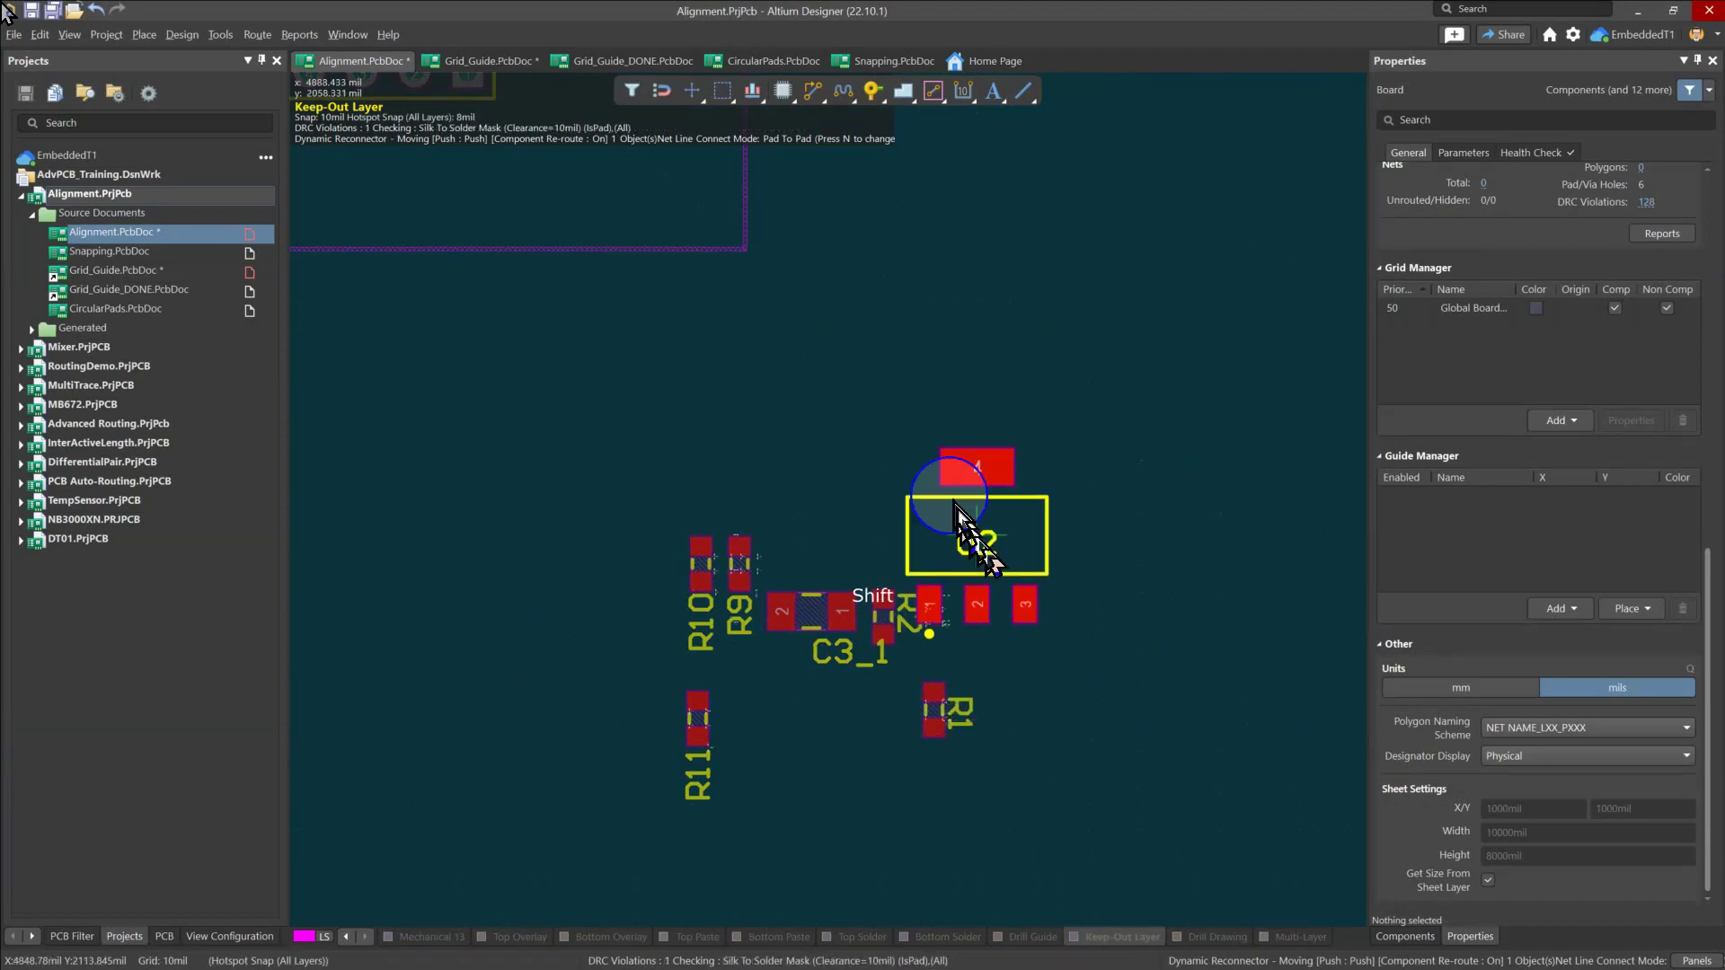
pyautogui.press('shift')
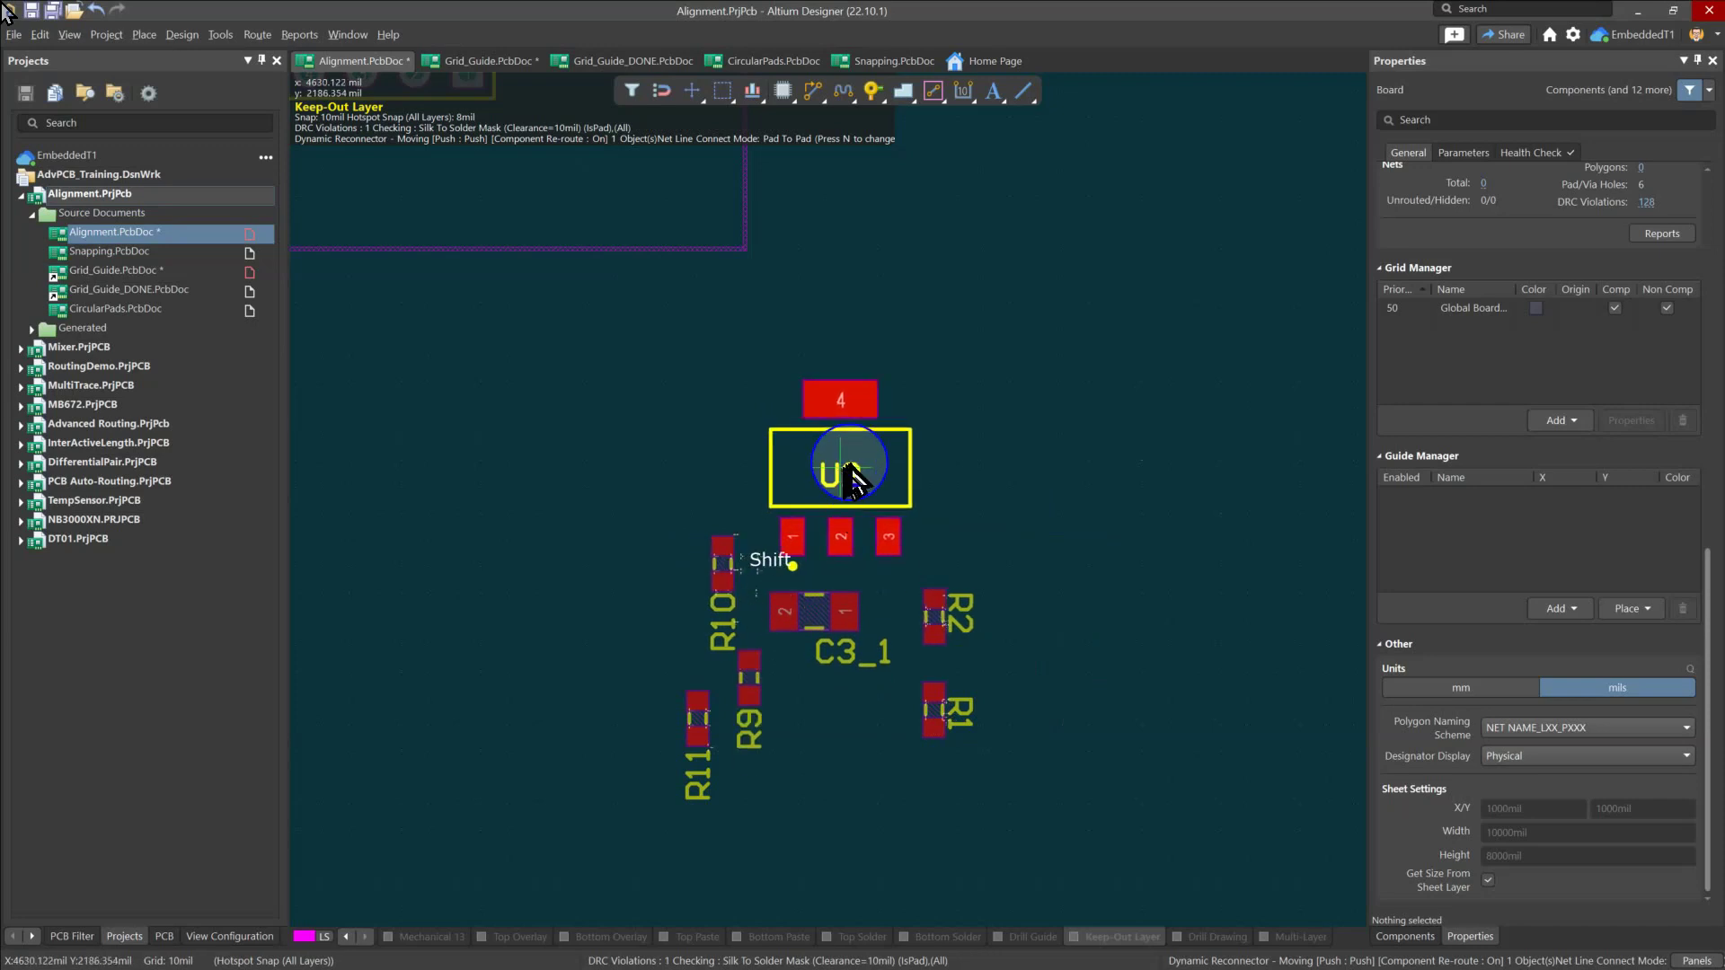
# Check the snap options and try positioning U2 above C3_1 with hotspot snapping temporarily suspended, then cancel the move
pyautogui.hotkey('ctrl', 'e')
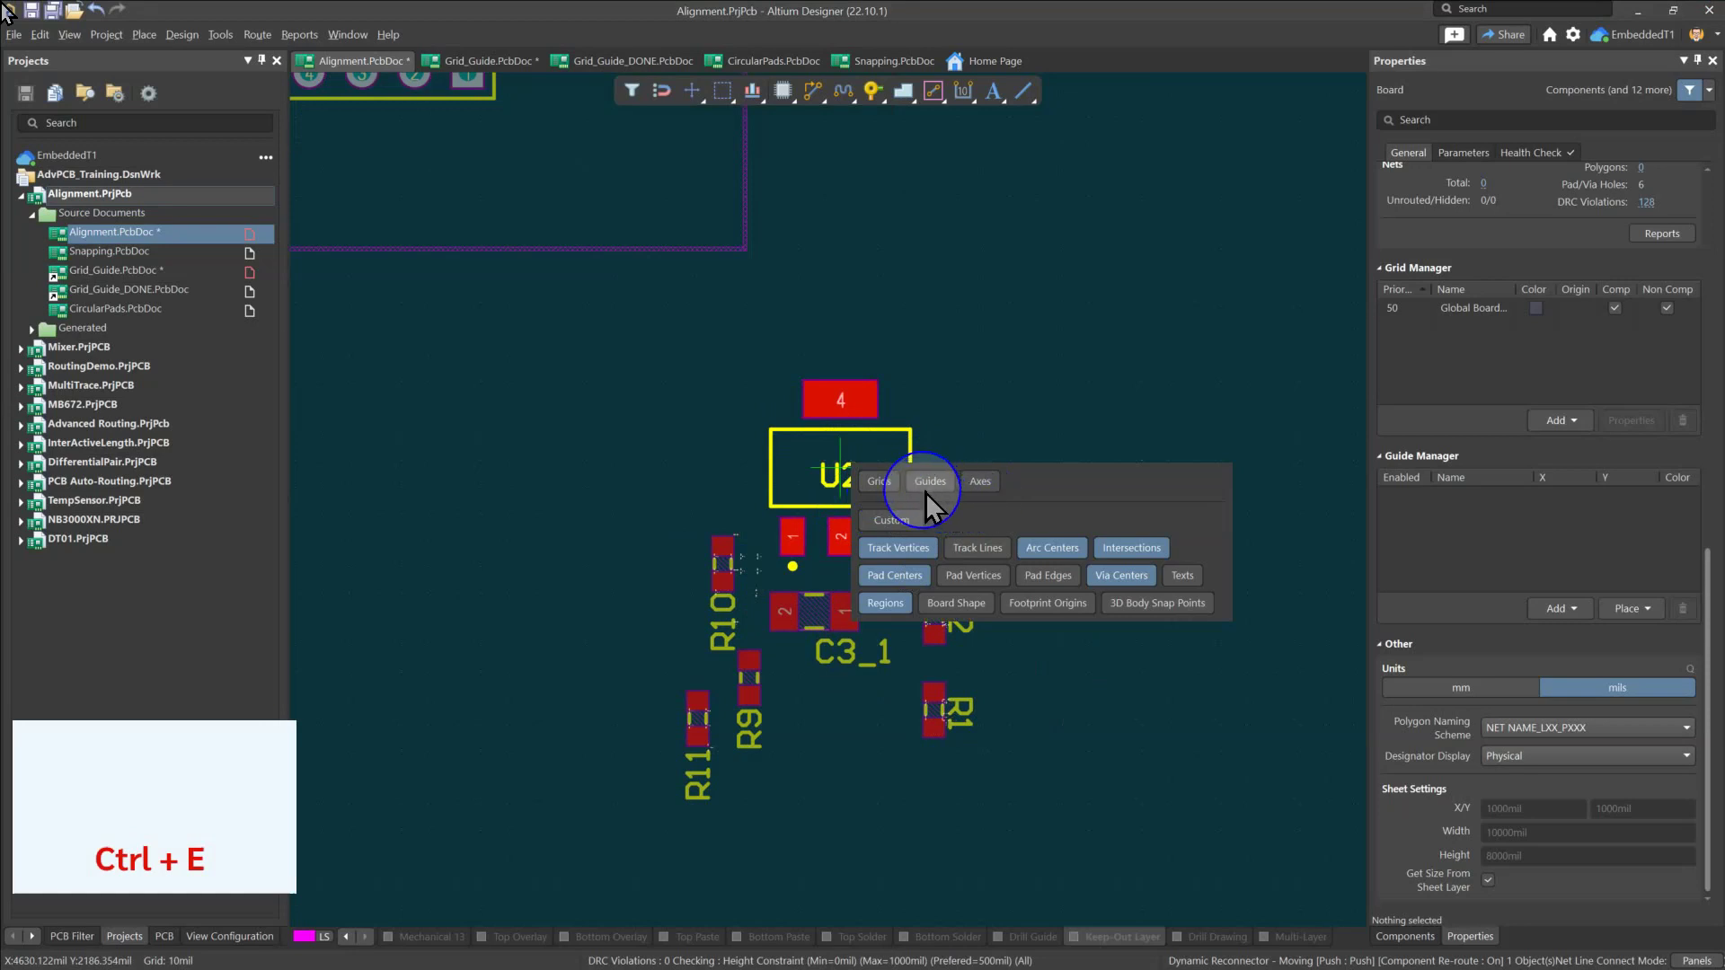
pyautogui.hotkey('ctrl', 'Escape')
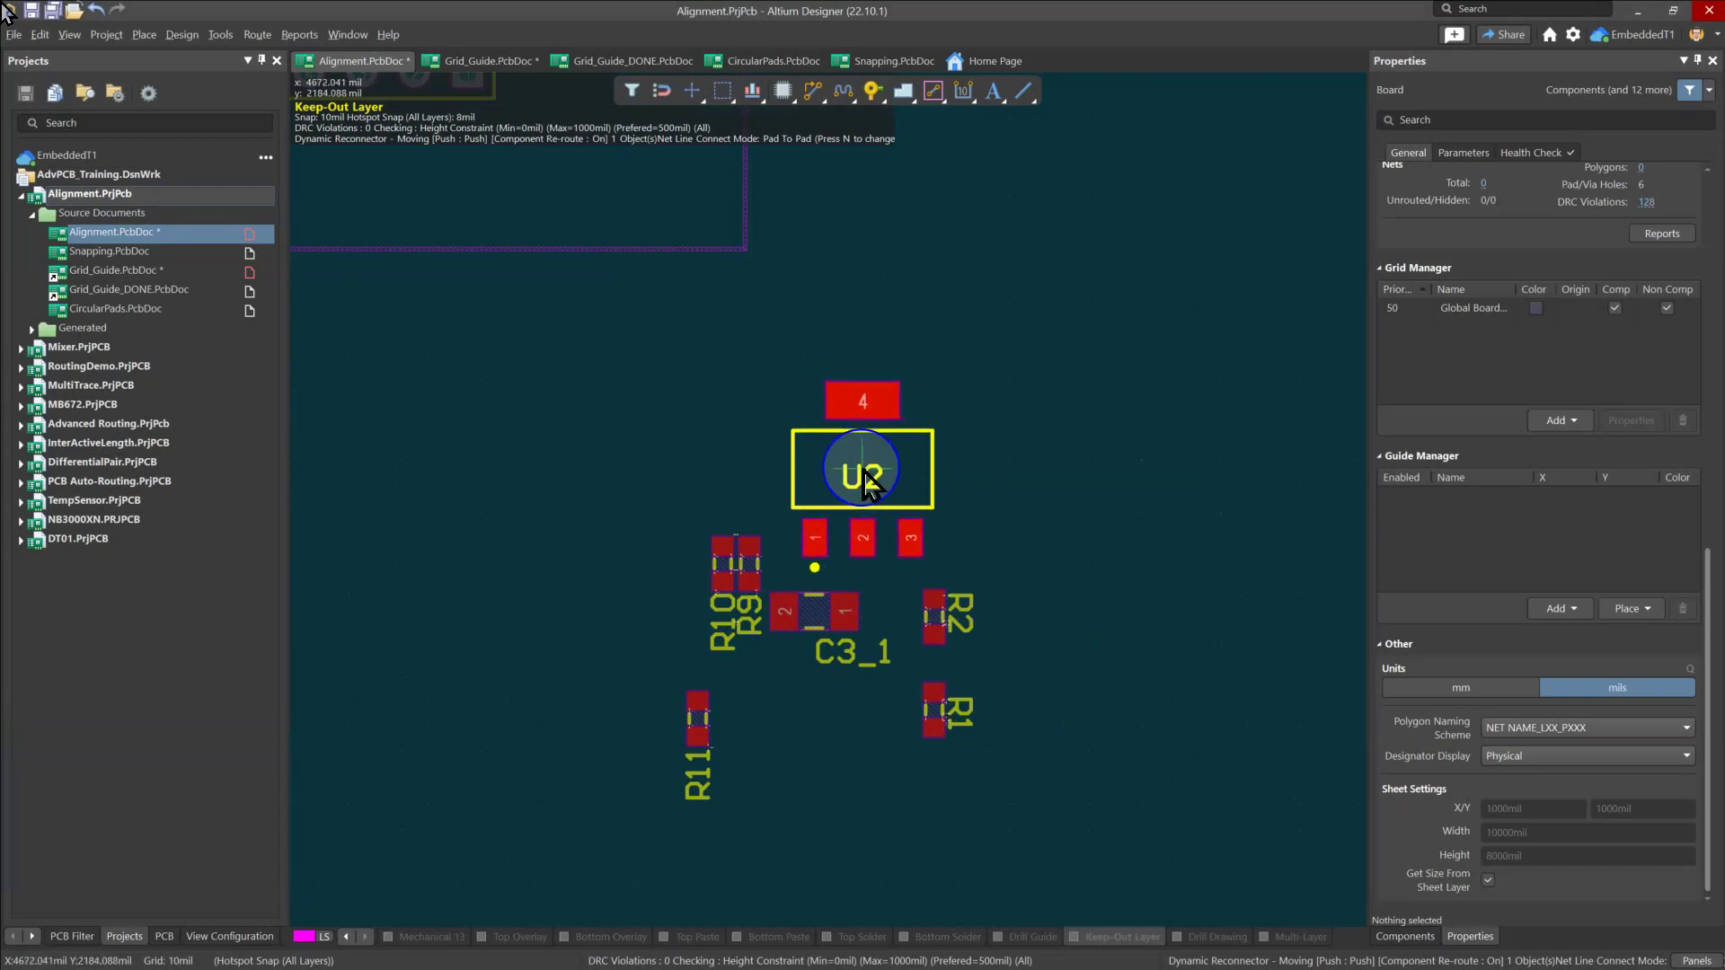
pyautogui.press('ctrl')
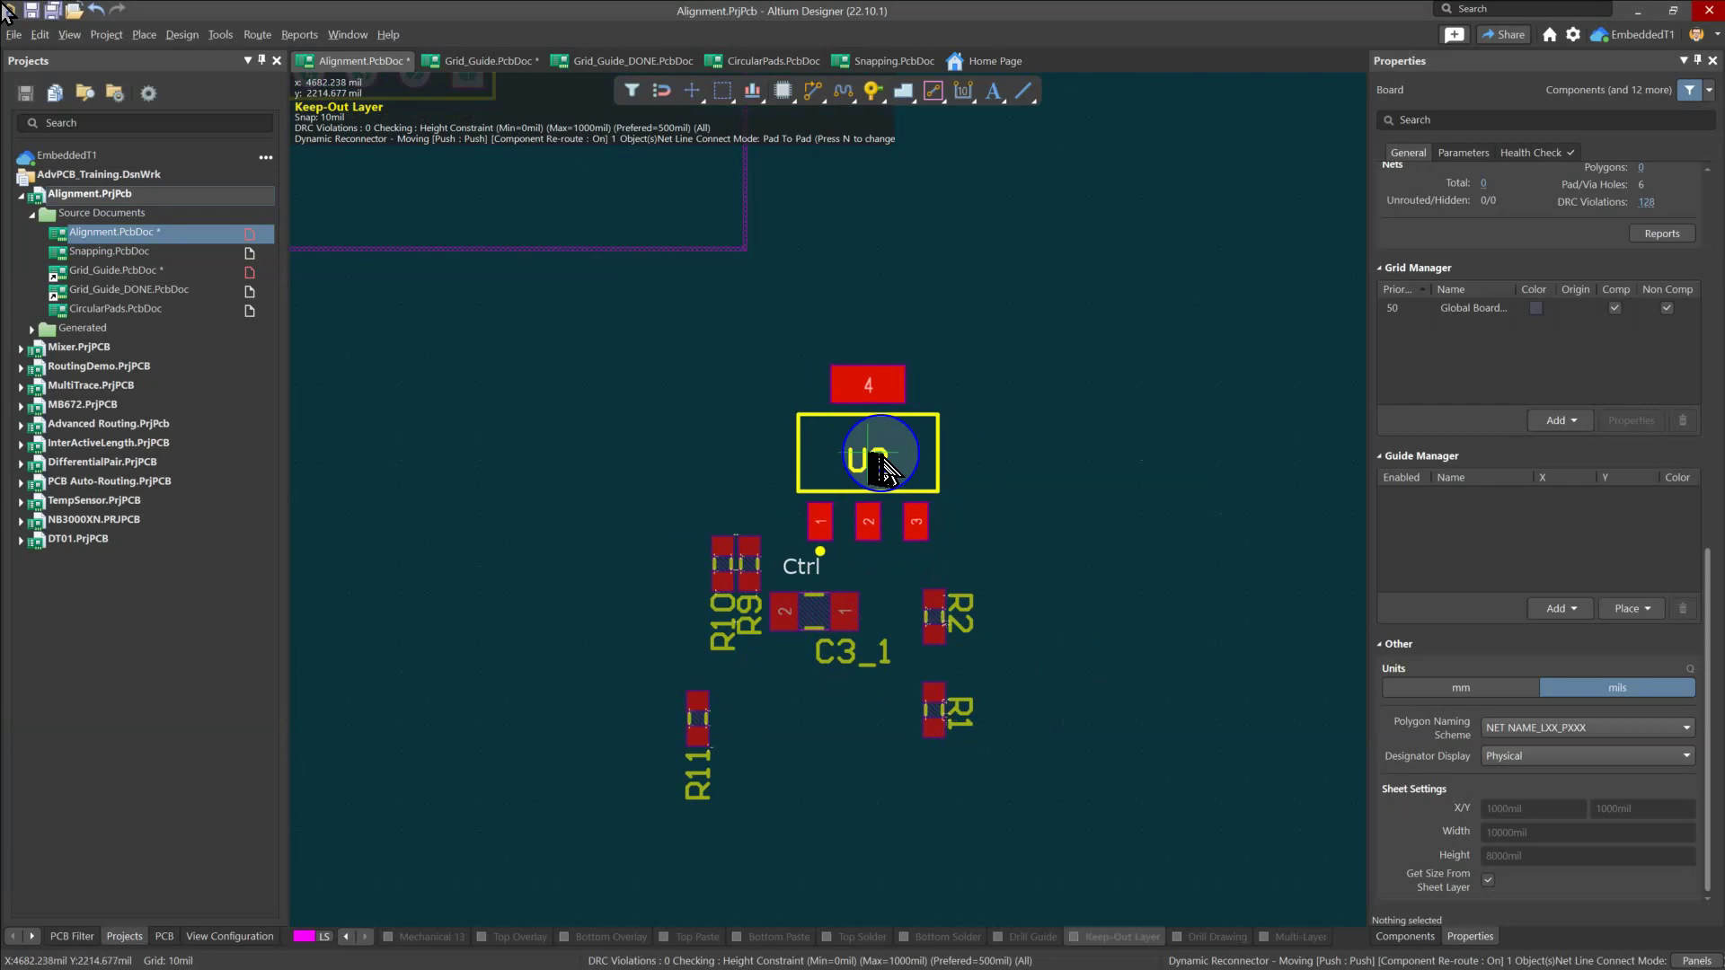
pyautogui.press('Escape')
pyautogui.press('Escape')
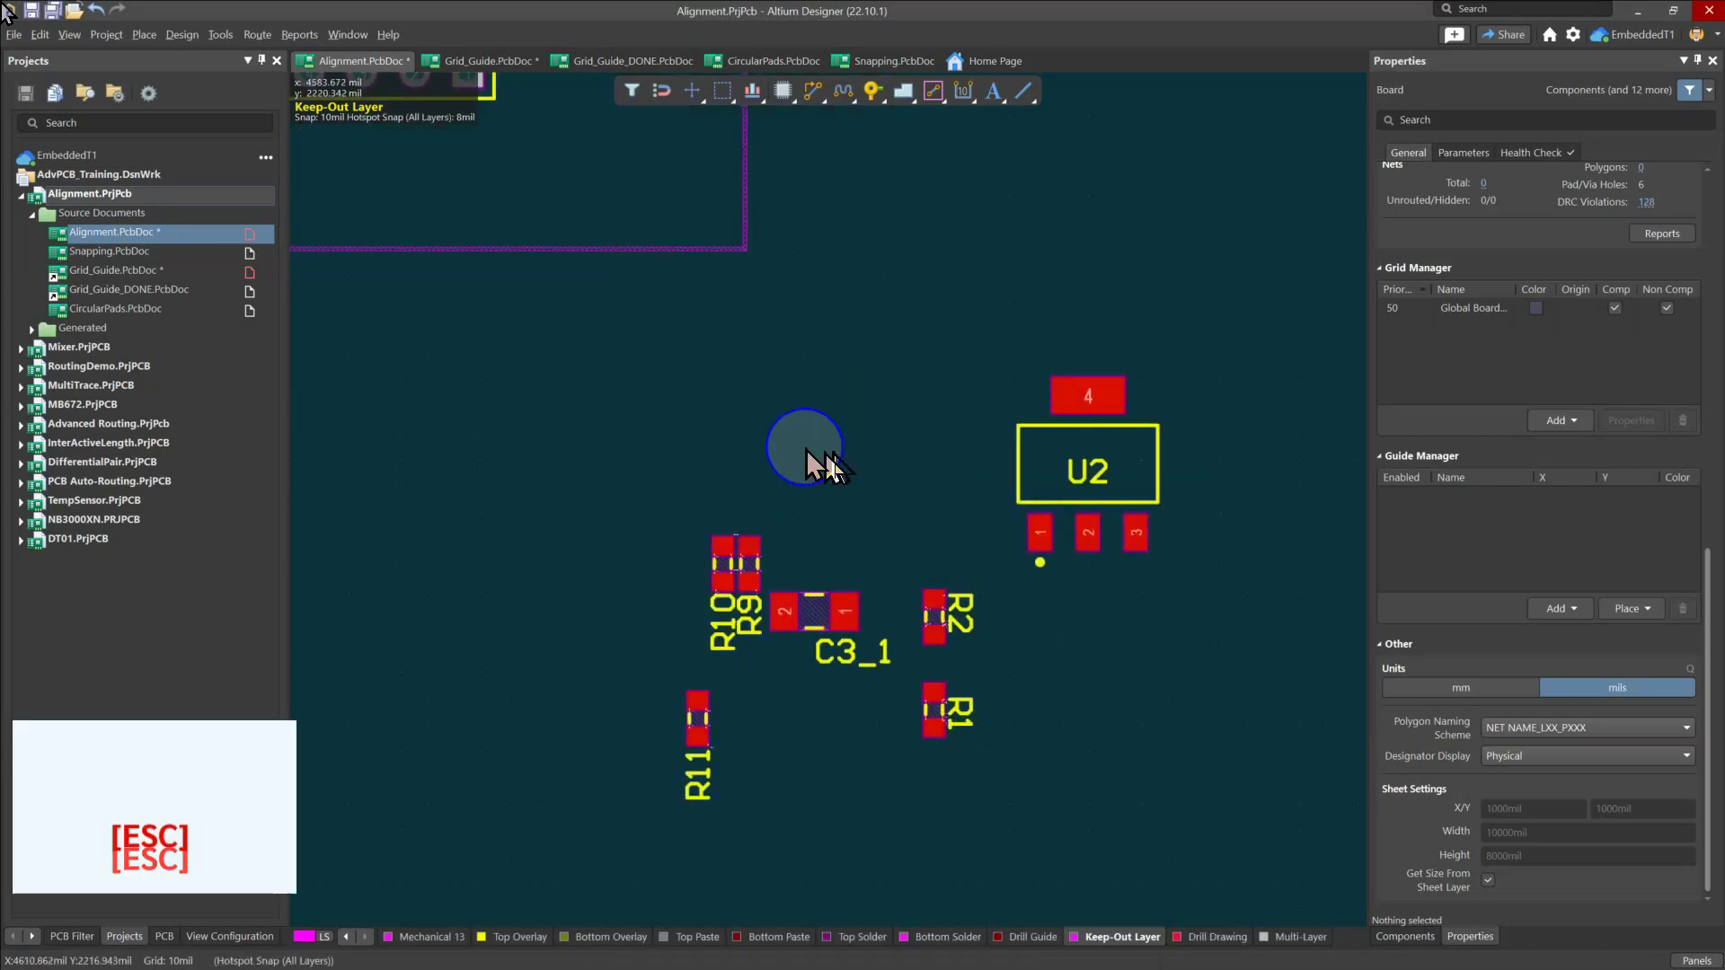
# Review the clearance constraints of the ComponentClearance placement rule in the PCB design rules
pyautogui.press('d')
pyautogui.press('r')
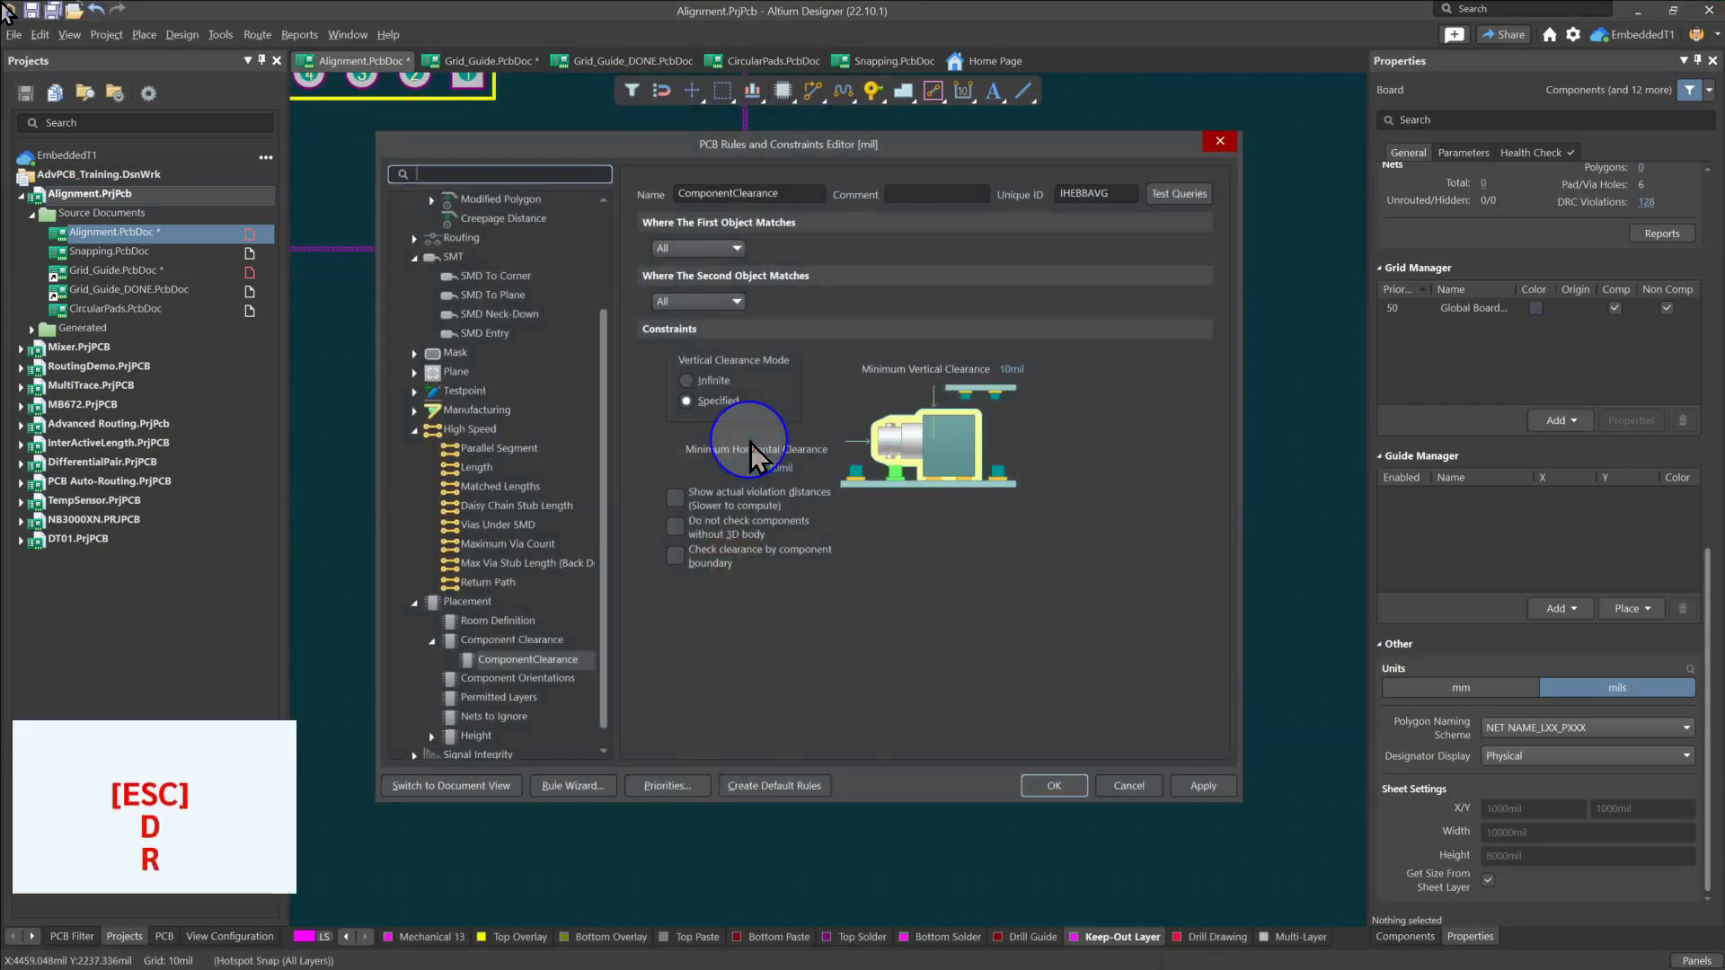
pyautogui.click(548, 660)
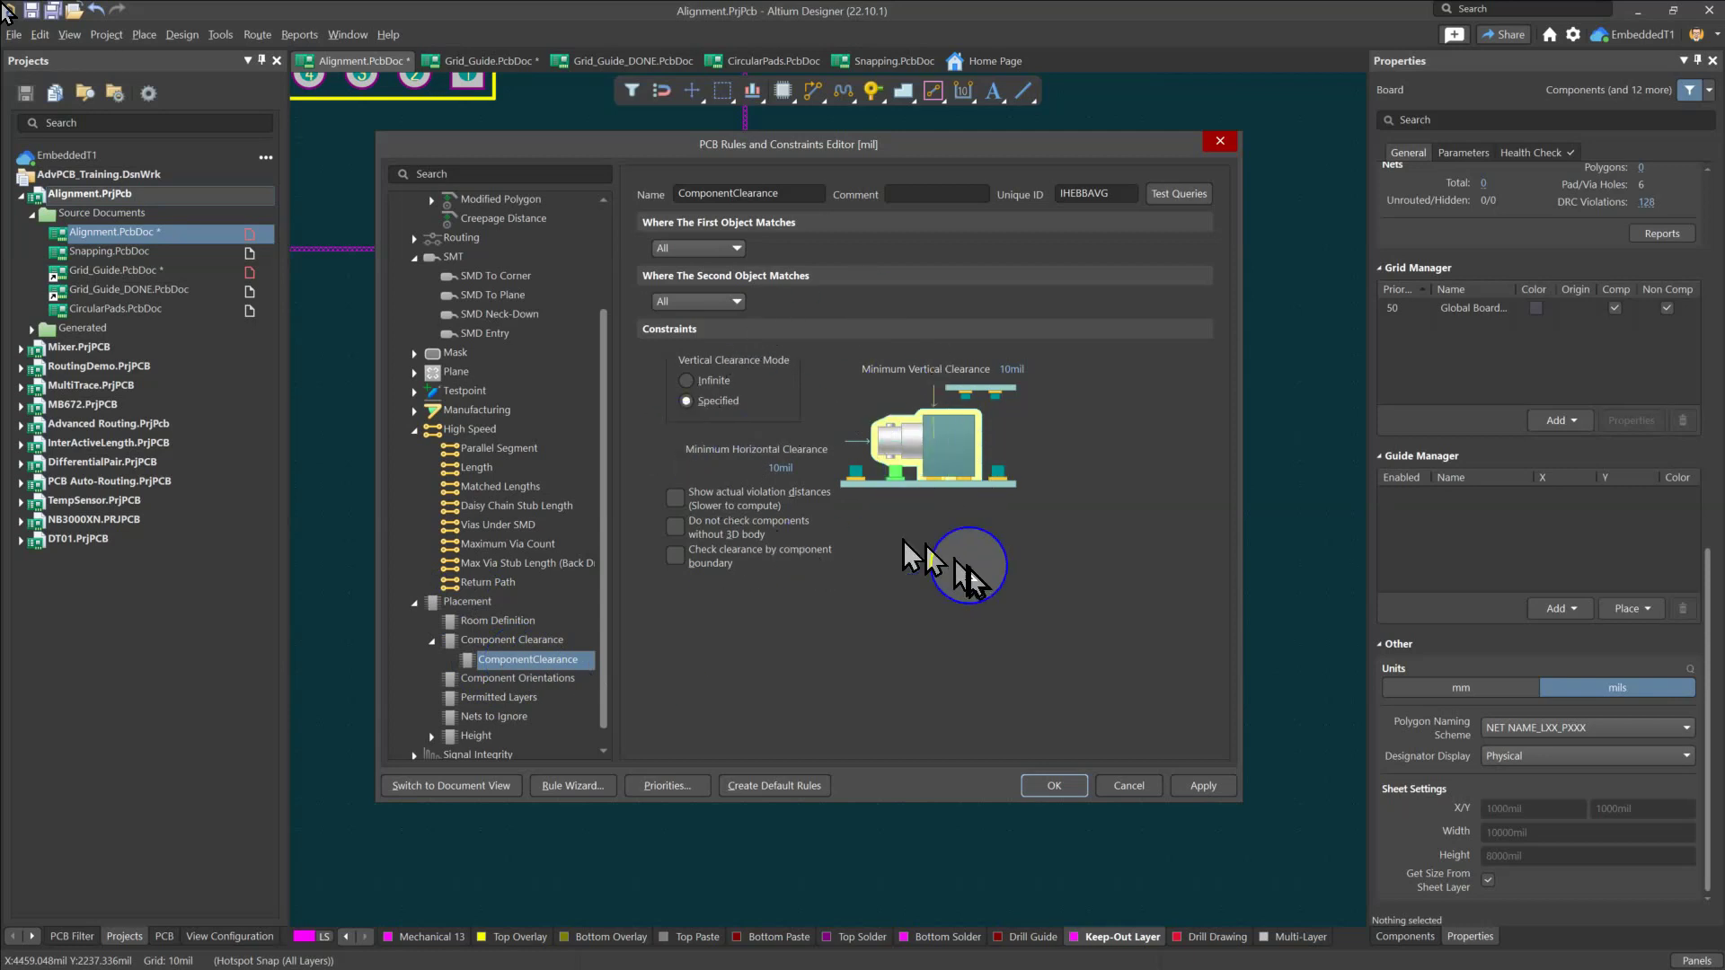
pyautogui.click(1049, 789)
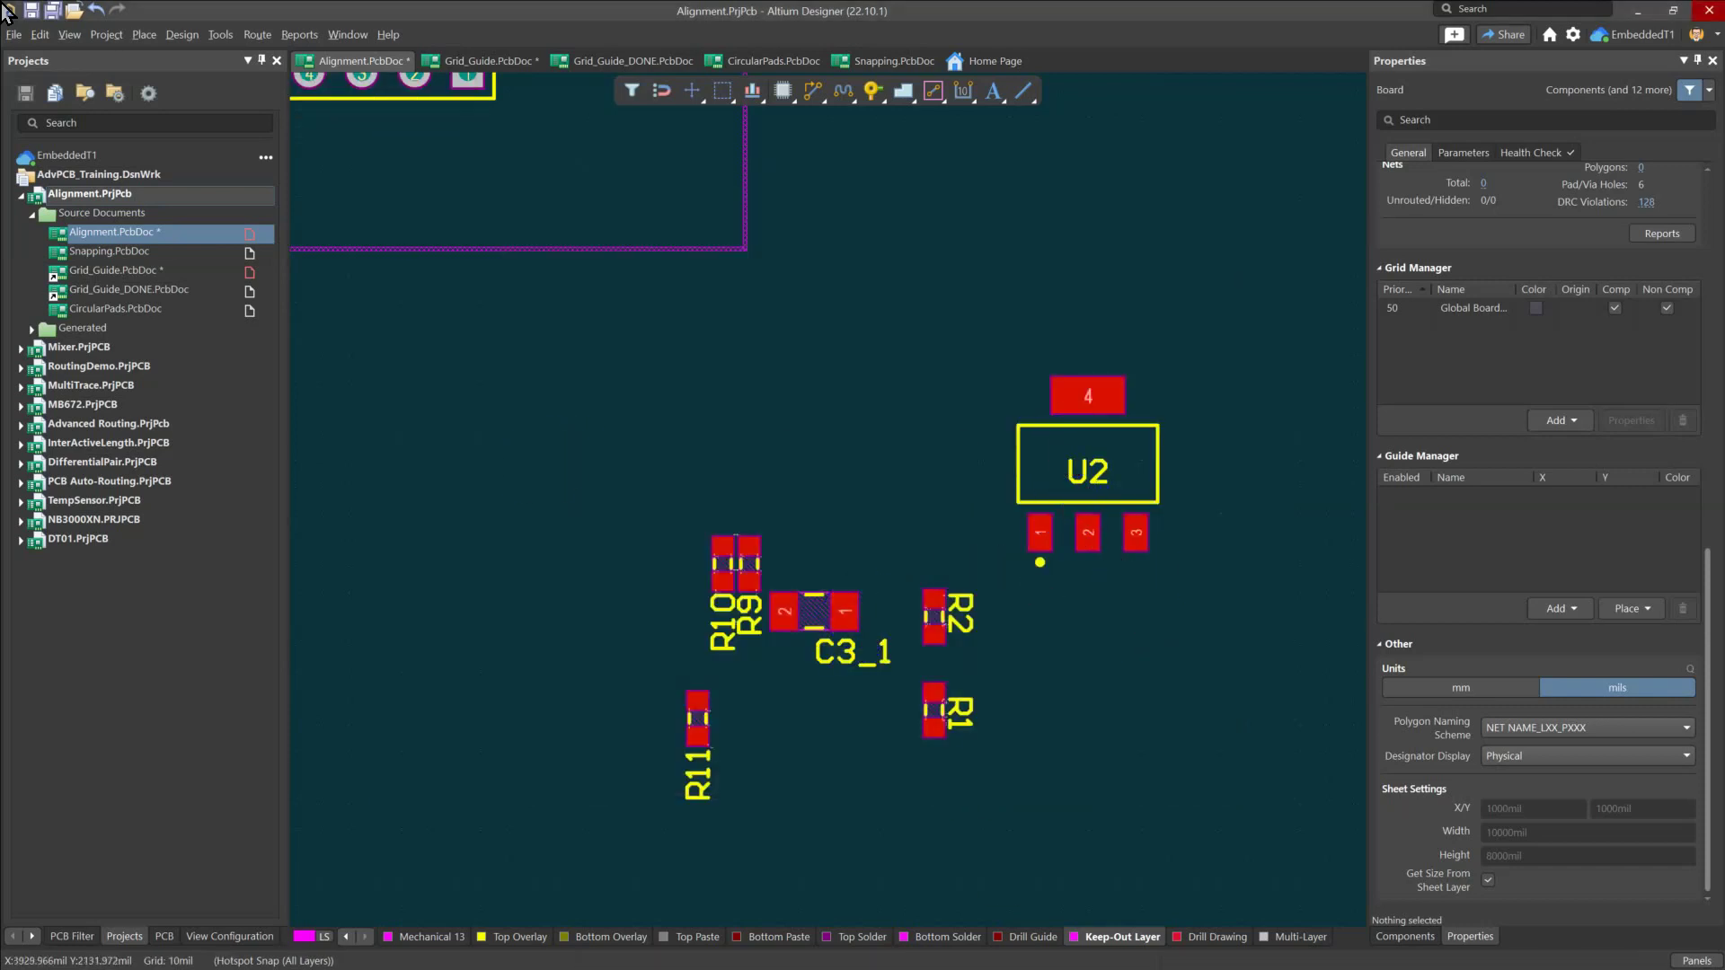
pyautogui.hotkey('alt', 'Tab')
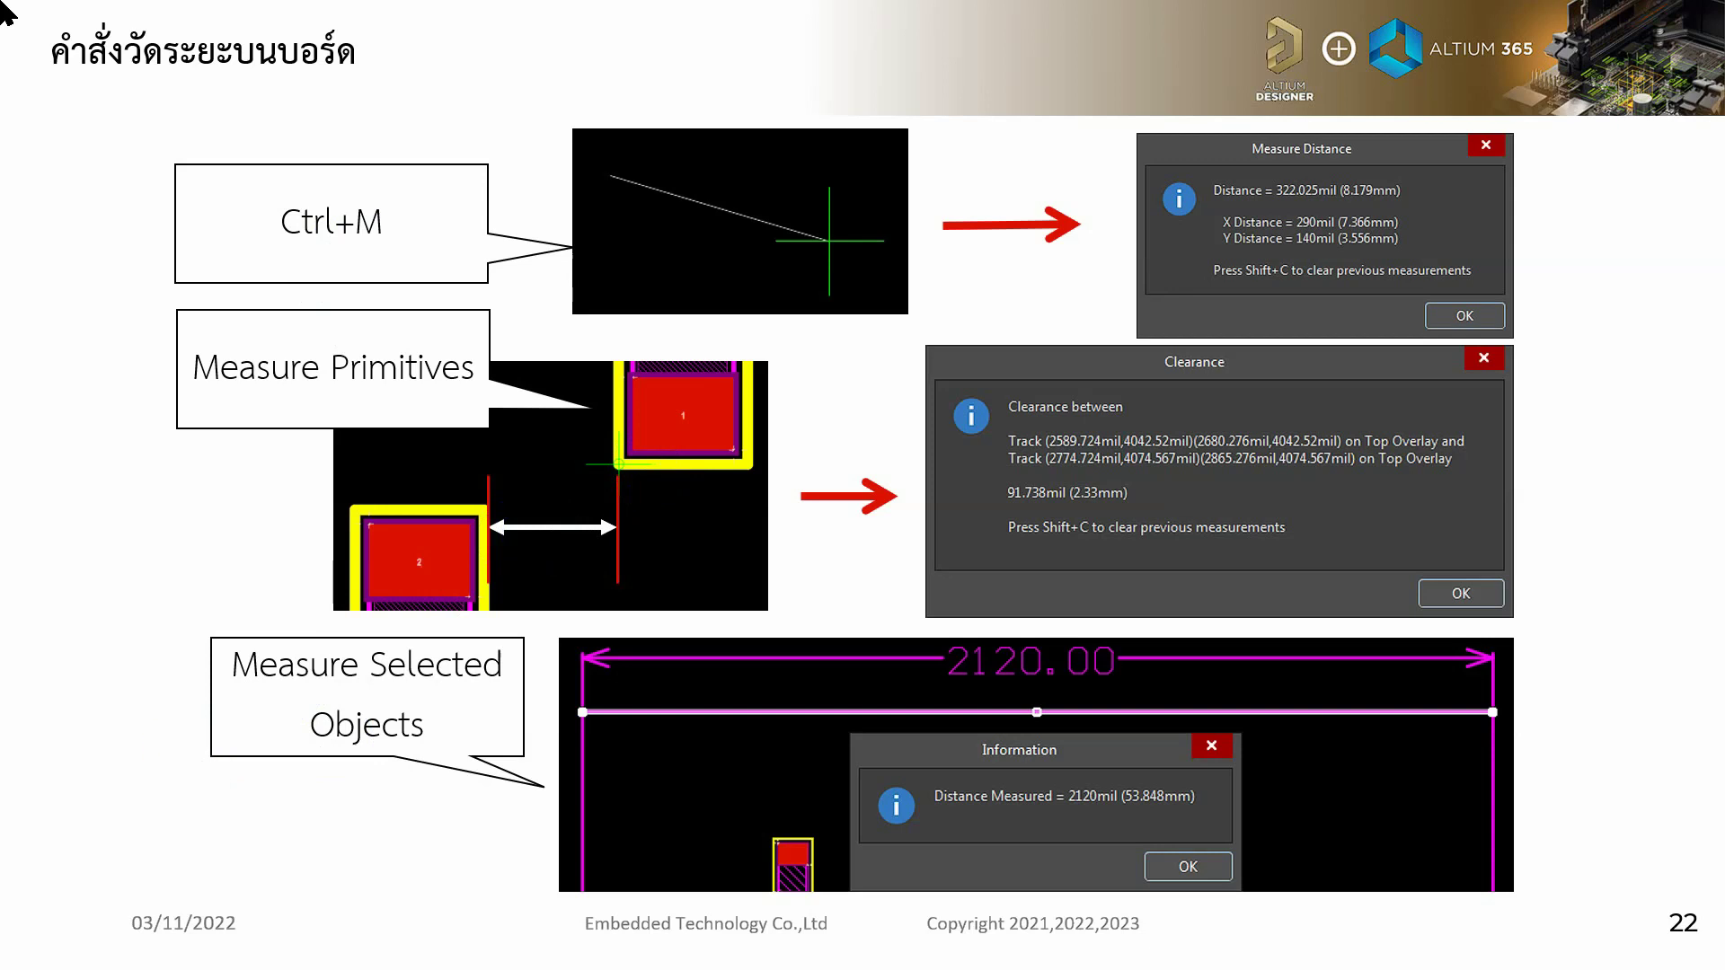
pyautogui.hotkey('alt', 'Tab')
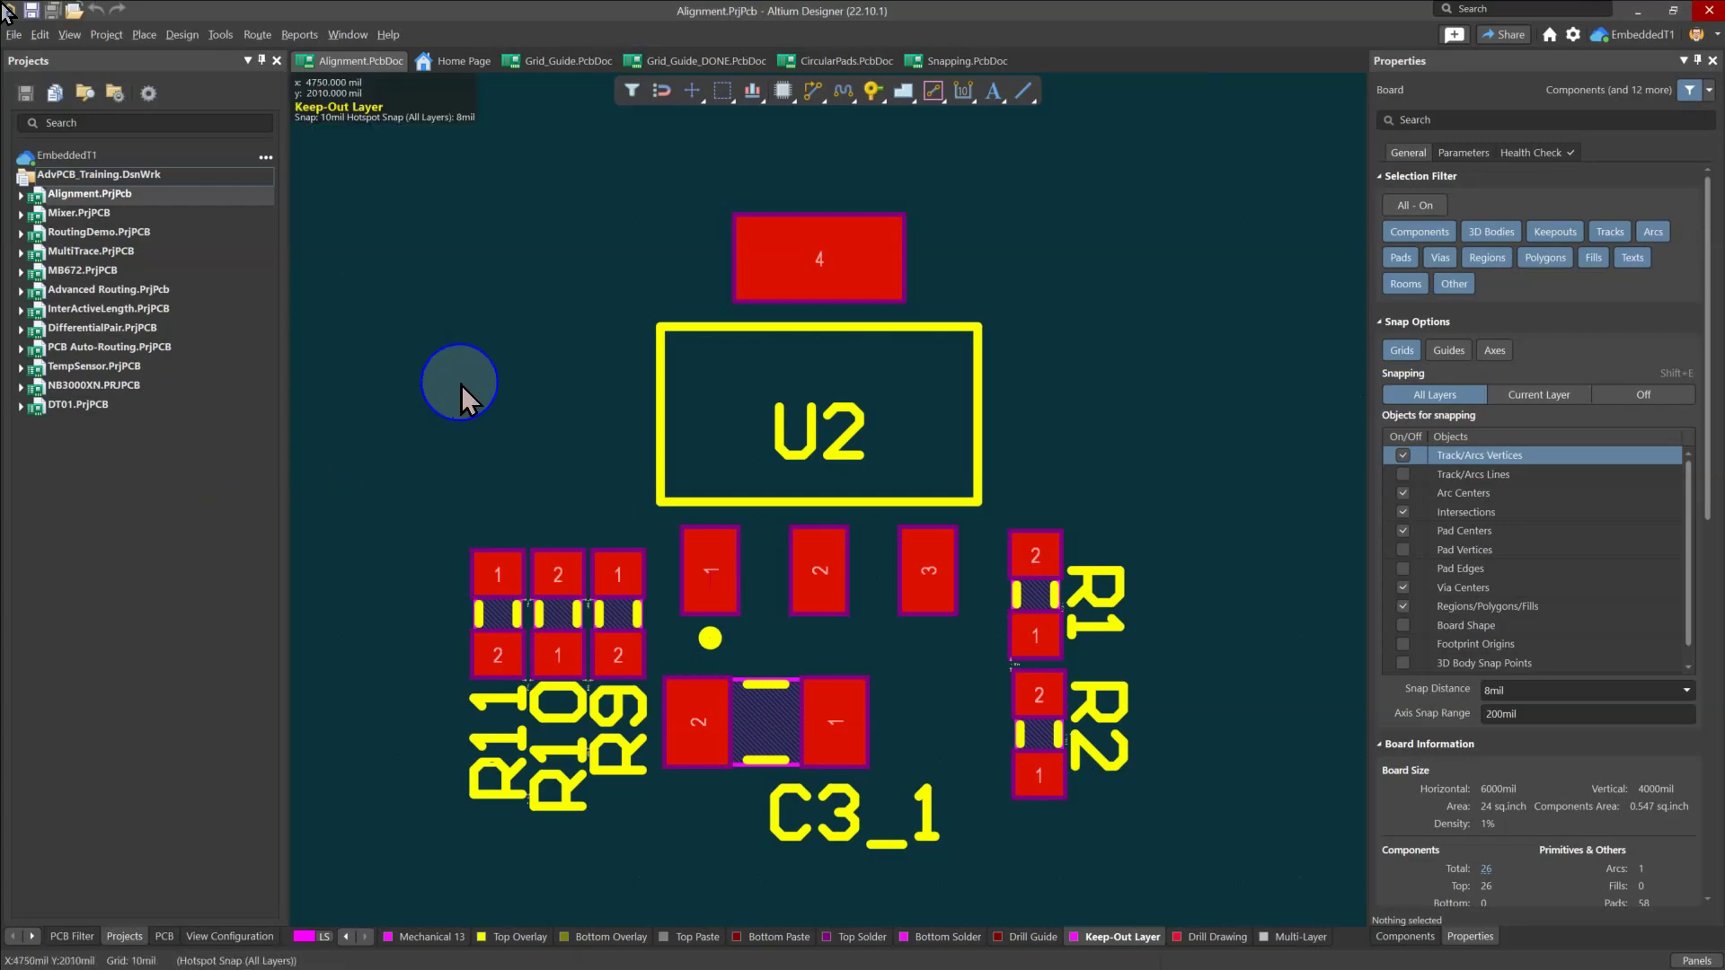
# Check the active snap options and measure a distance starting from the centre of U2's pad 4
pyautogui.moveTo(497, 402); pyautogui.dragTo(490, 366, button='right')
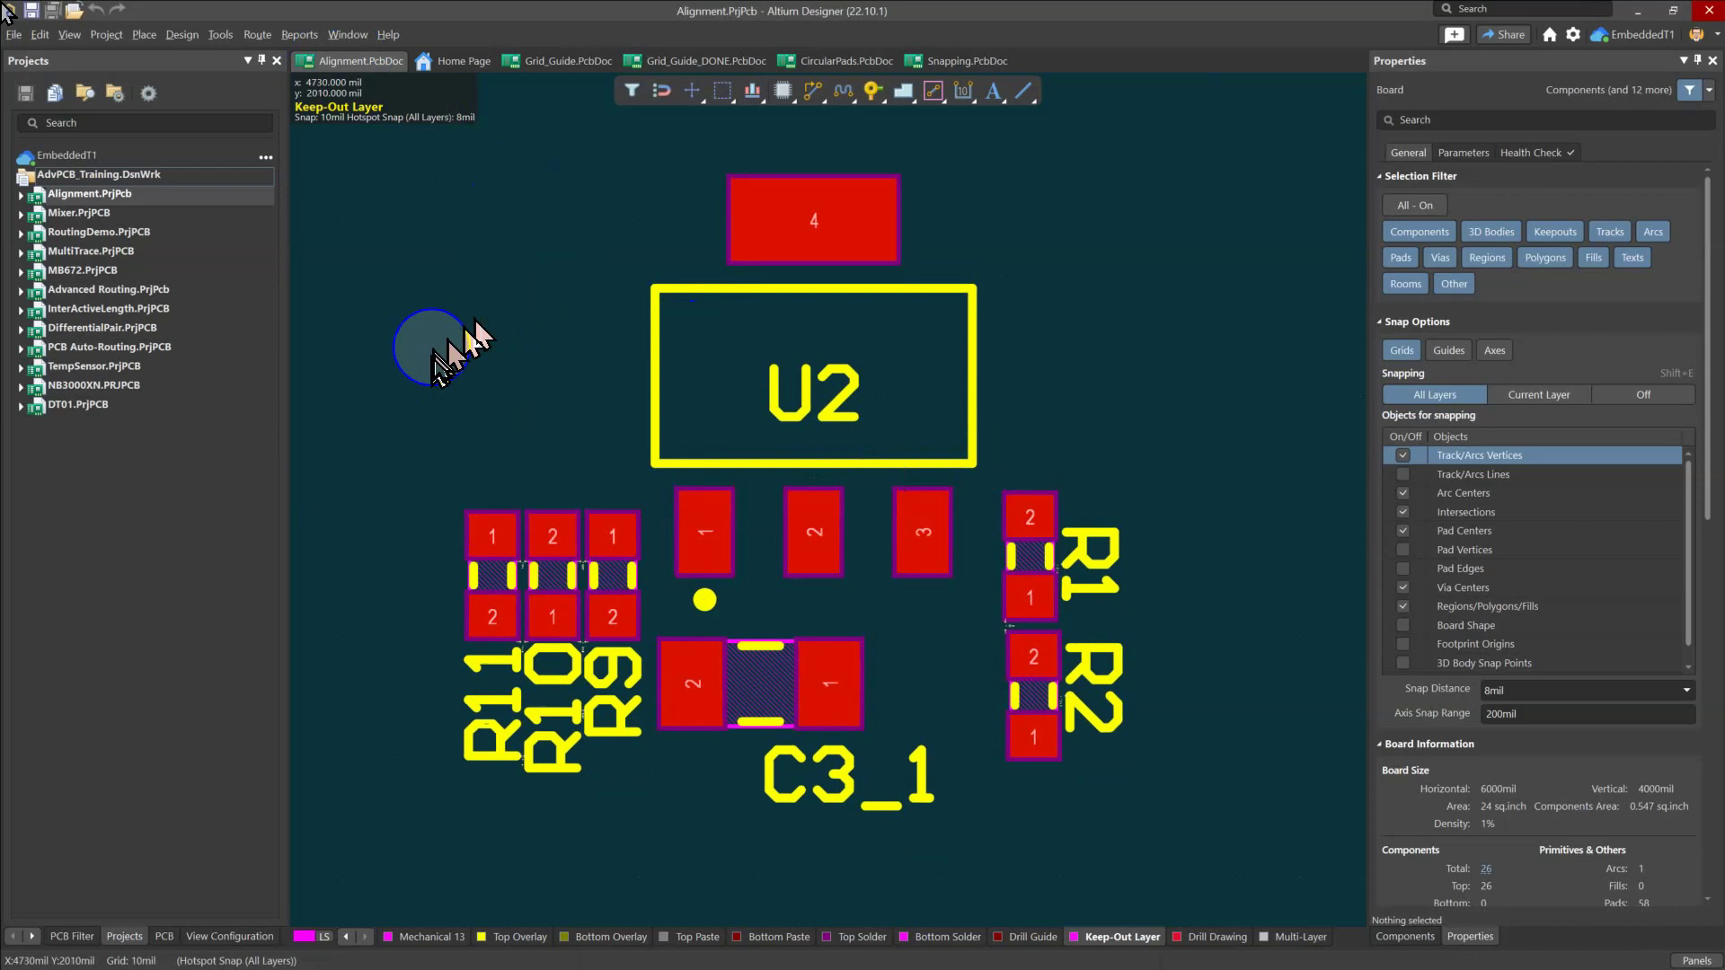
pyautogui.click(301, 36)
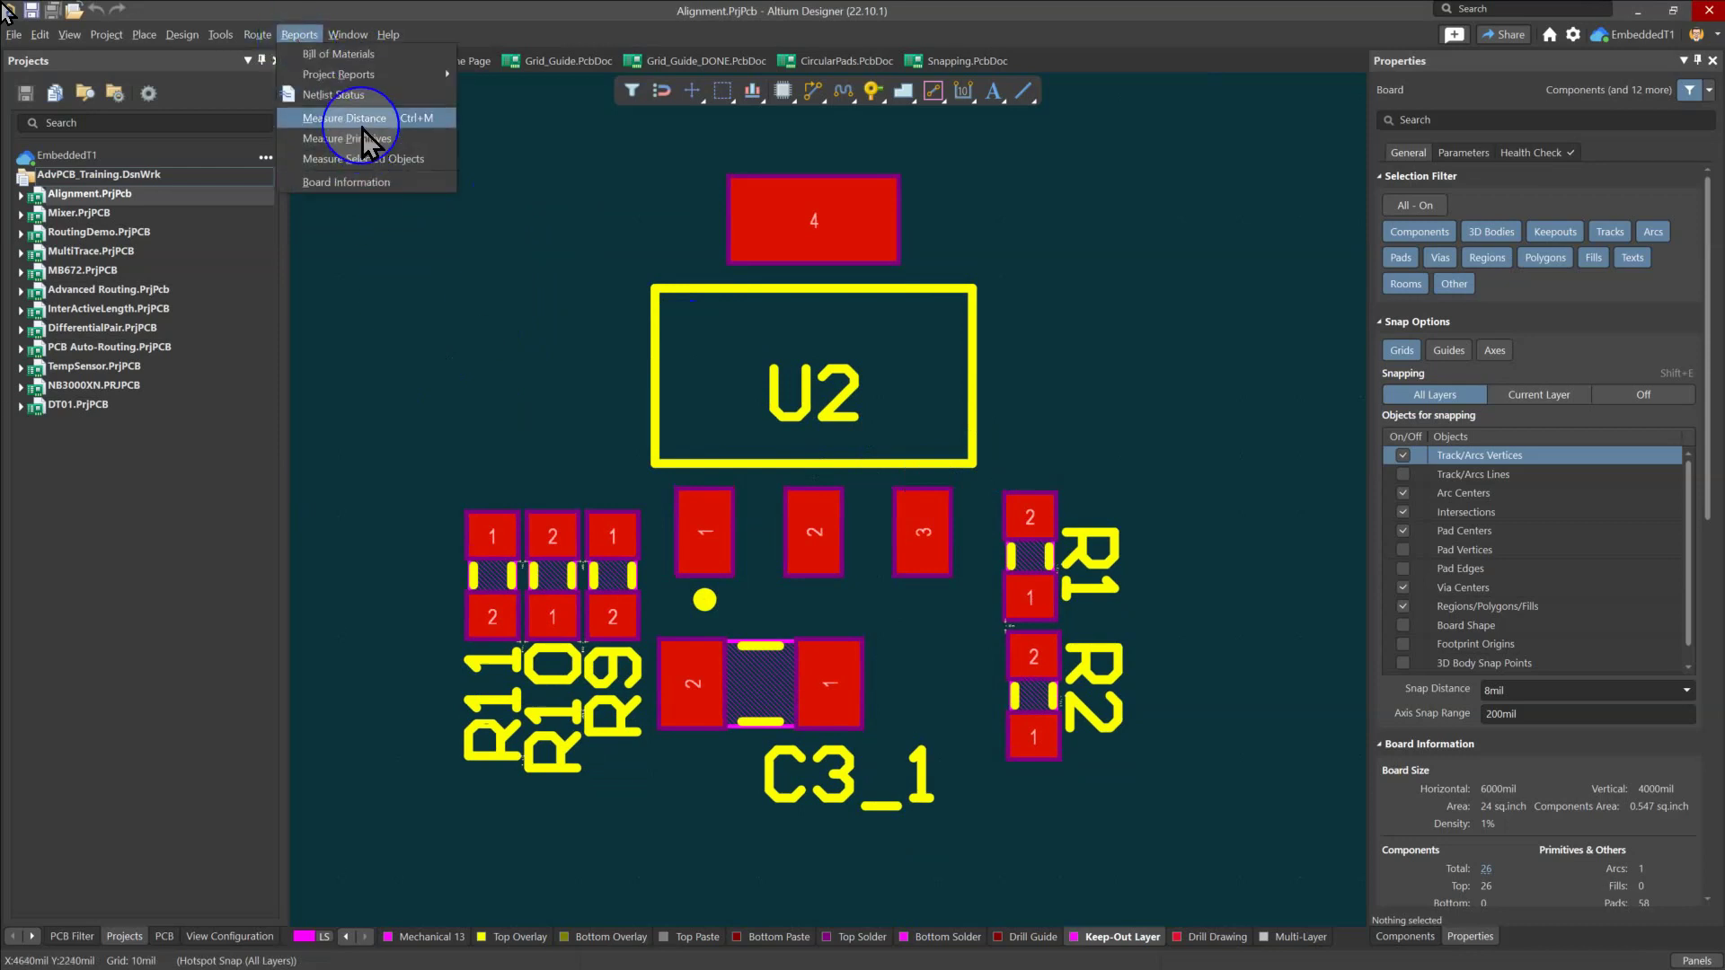
pyautogui.click(433, 124)
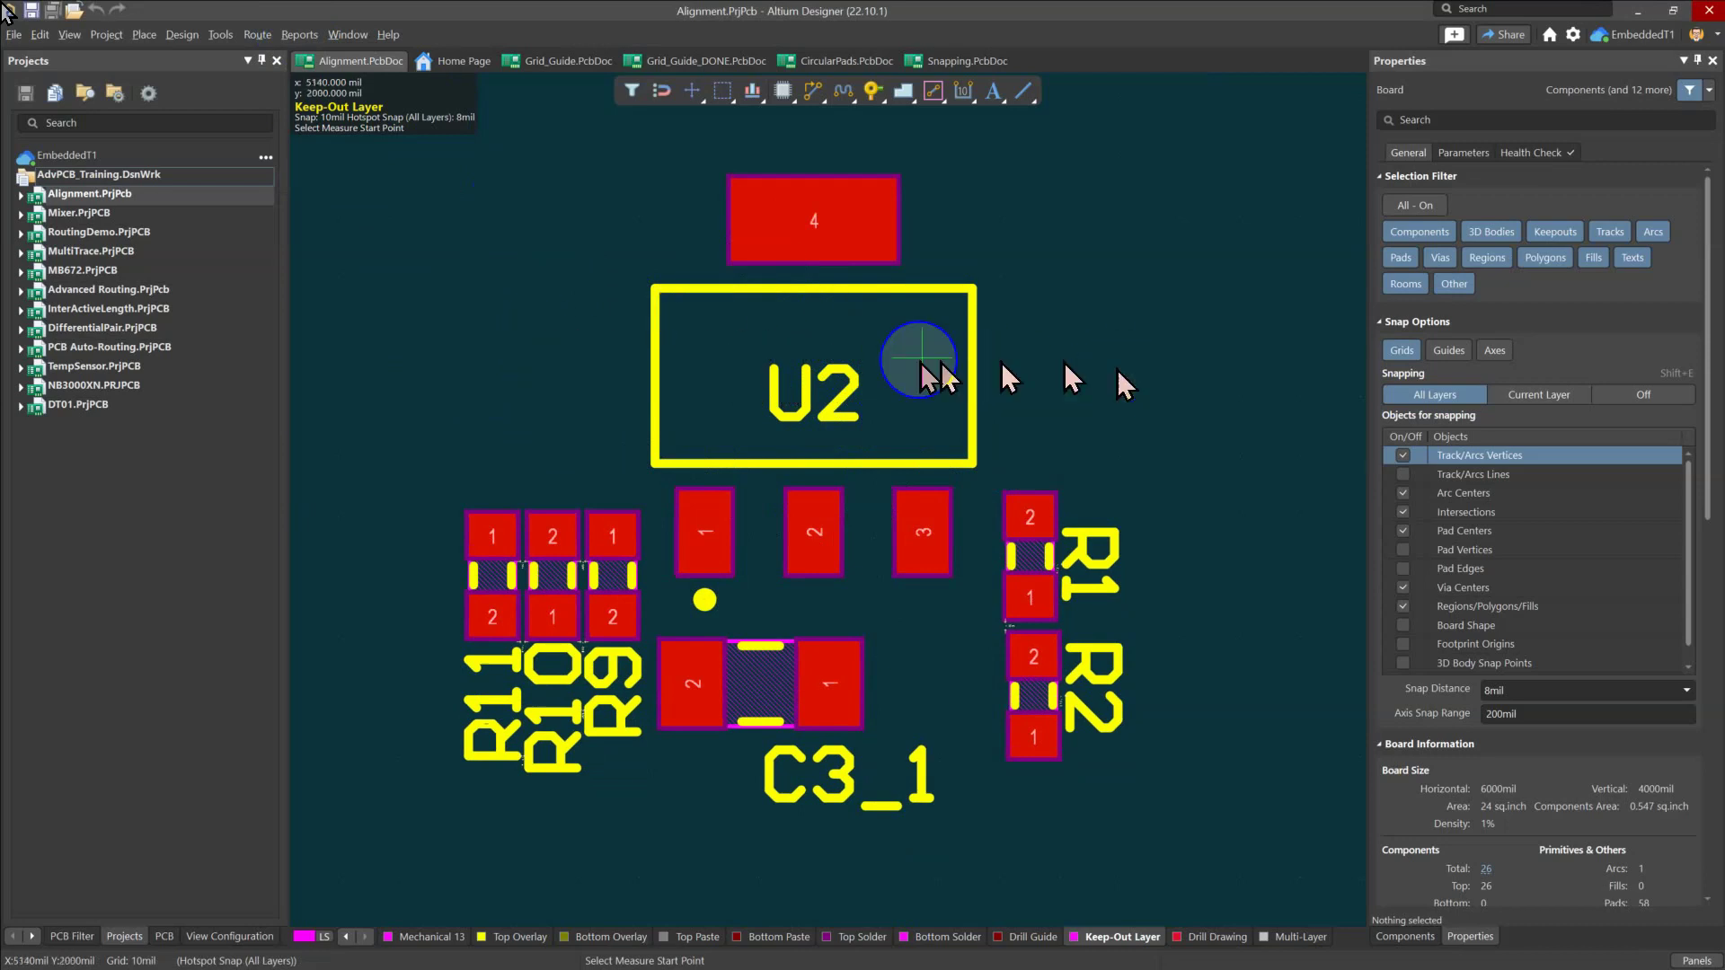
pyautogui.hotkey('ctrl', 'e')
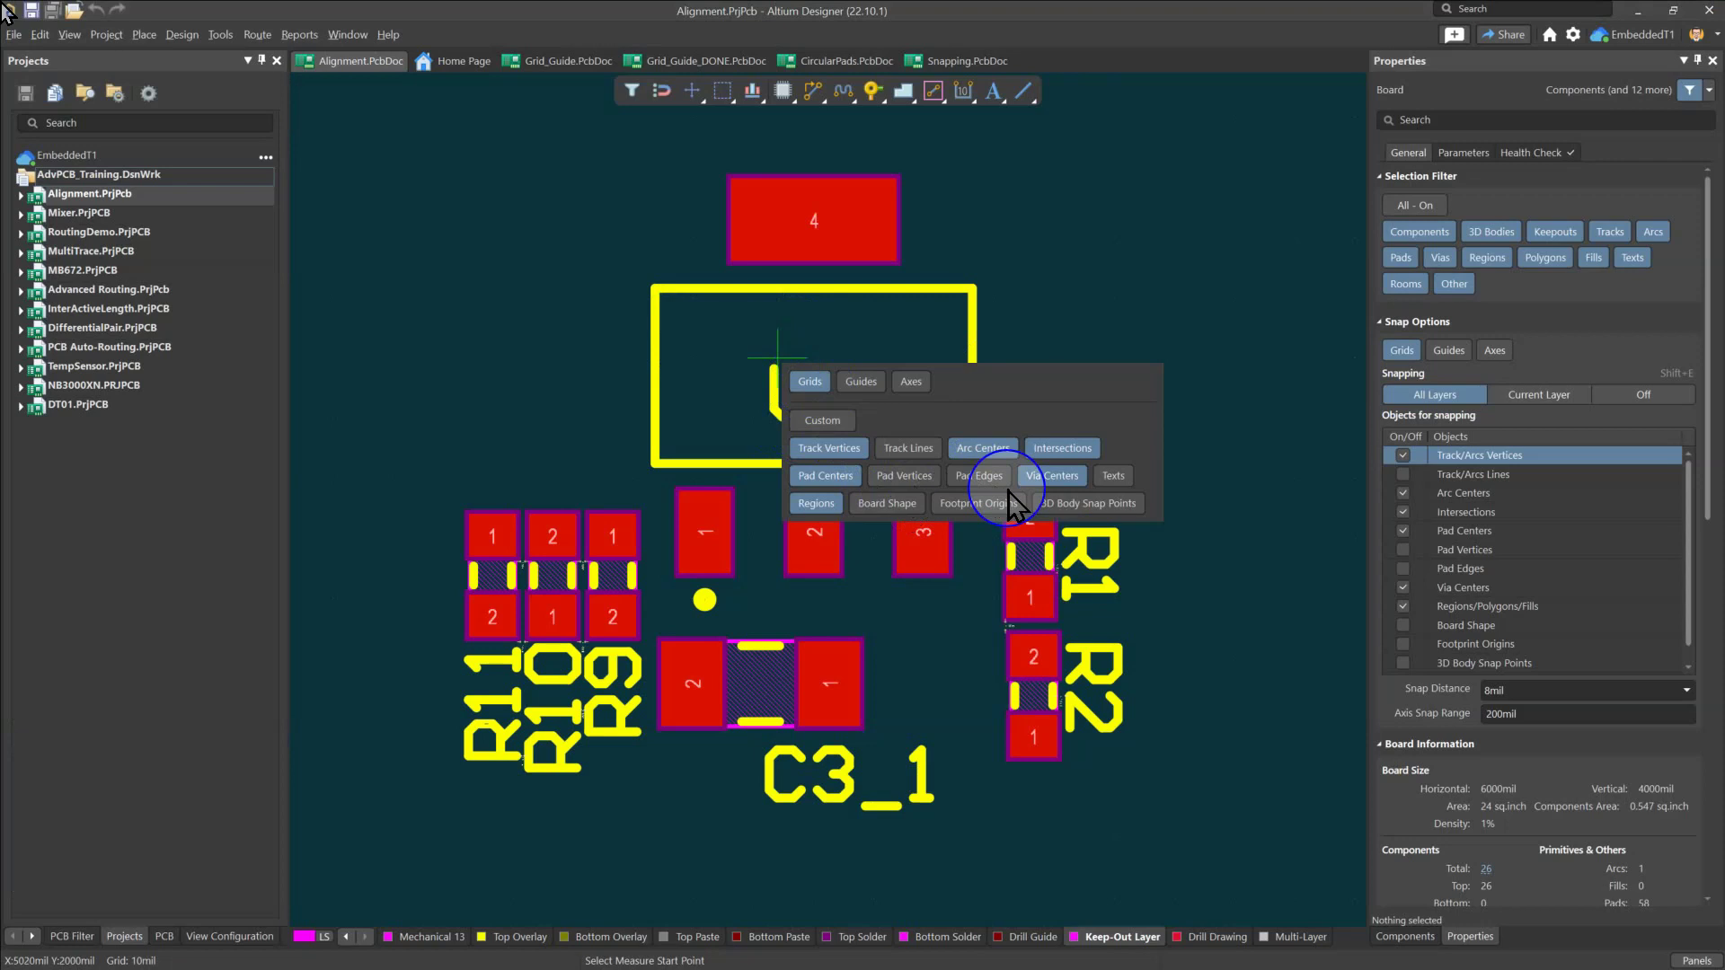
pyautogui.press('Escape')
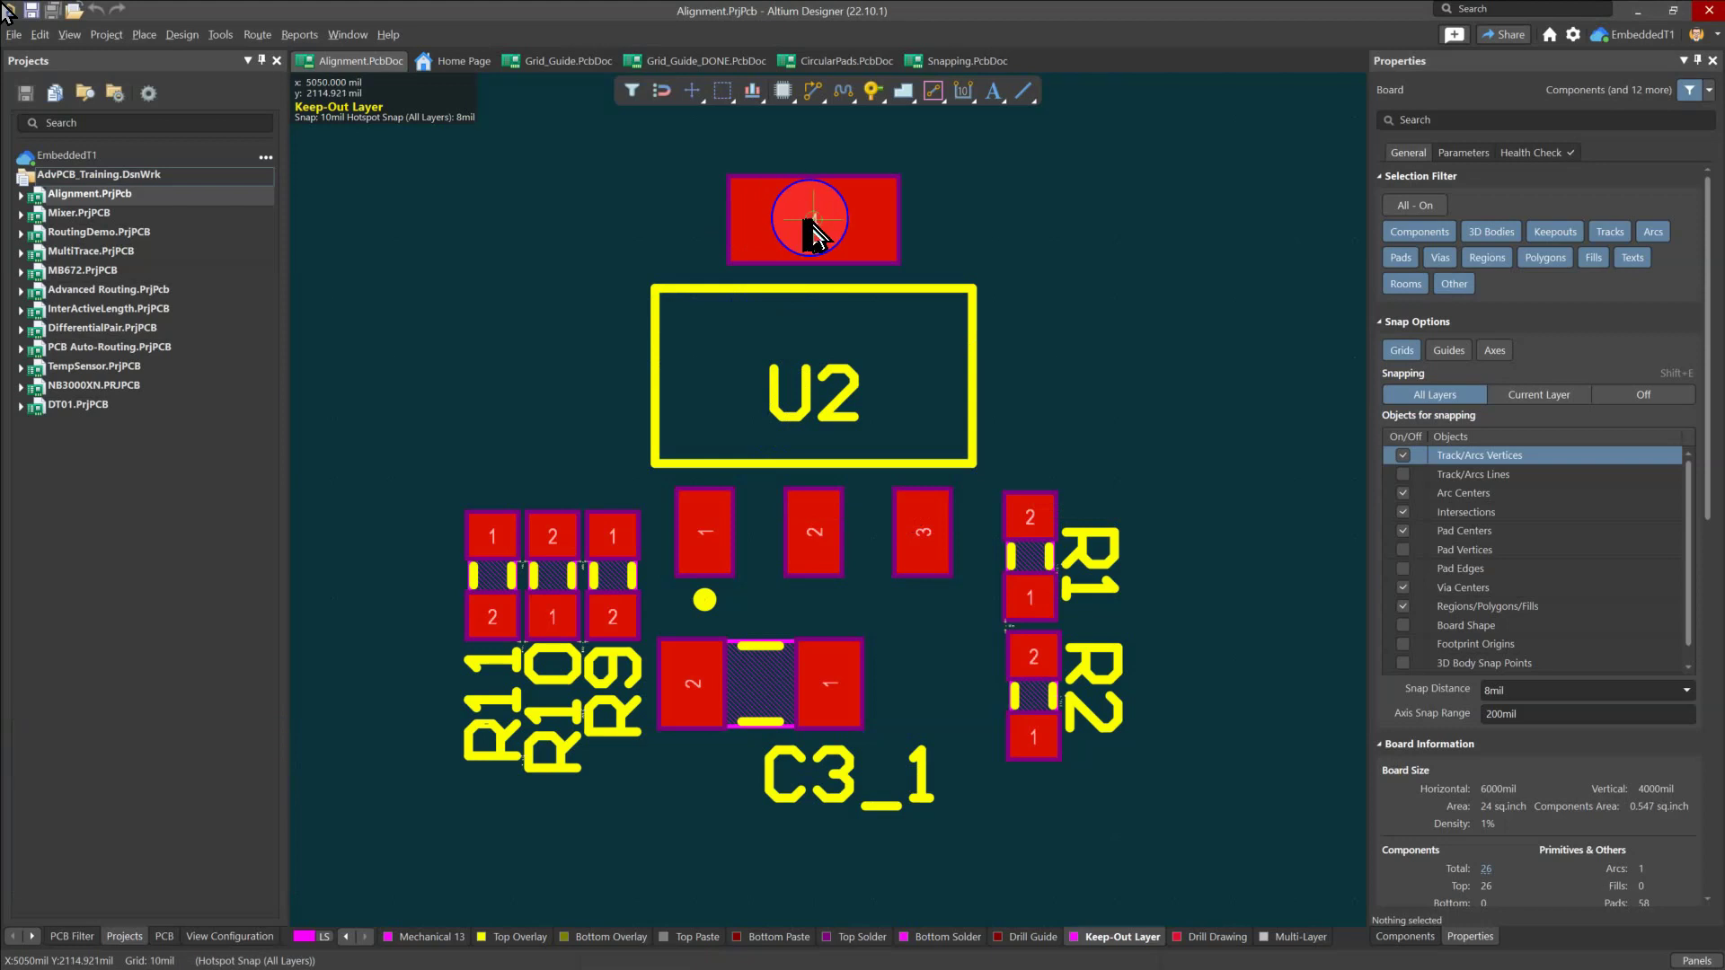
pyautogui.click(816, 221)
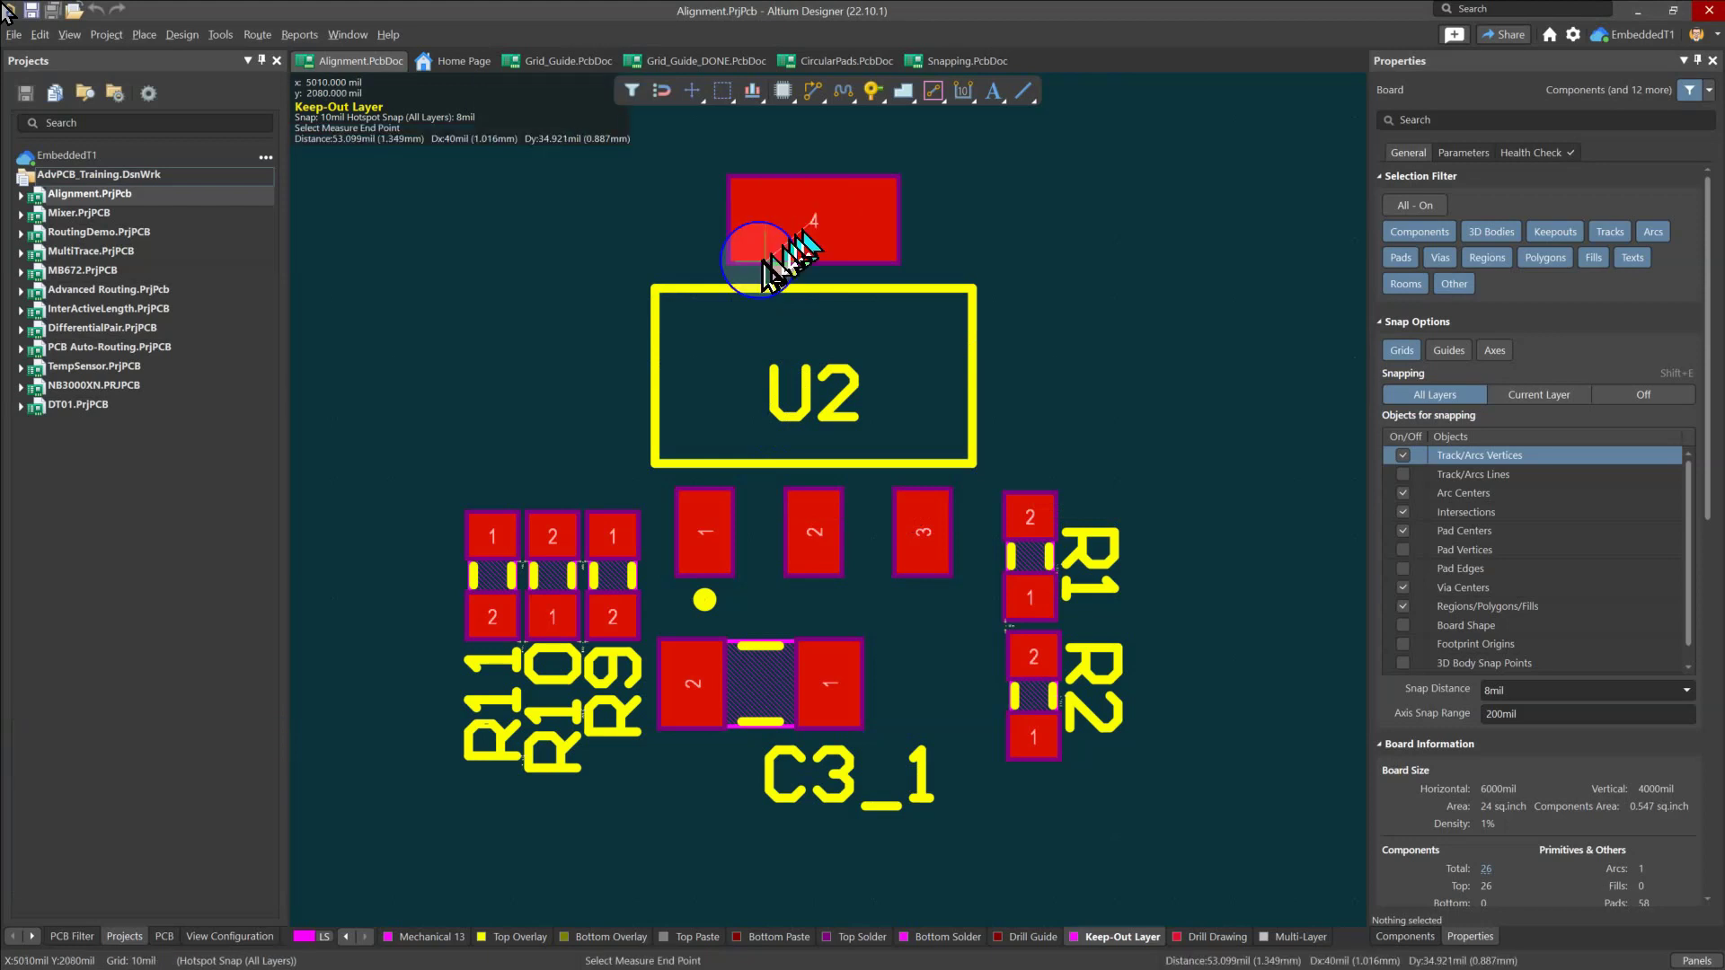